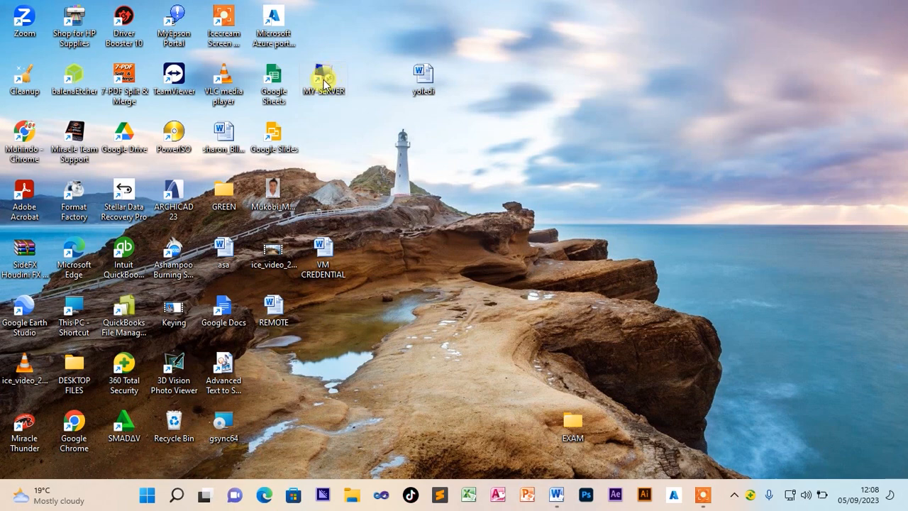
# - Connect to MY-SERVER over remote desktop as QB USER 2 with the account password, and dismiss the remote Start menu
pyautogui.rightClick(325, 82)
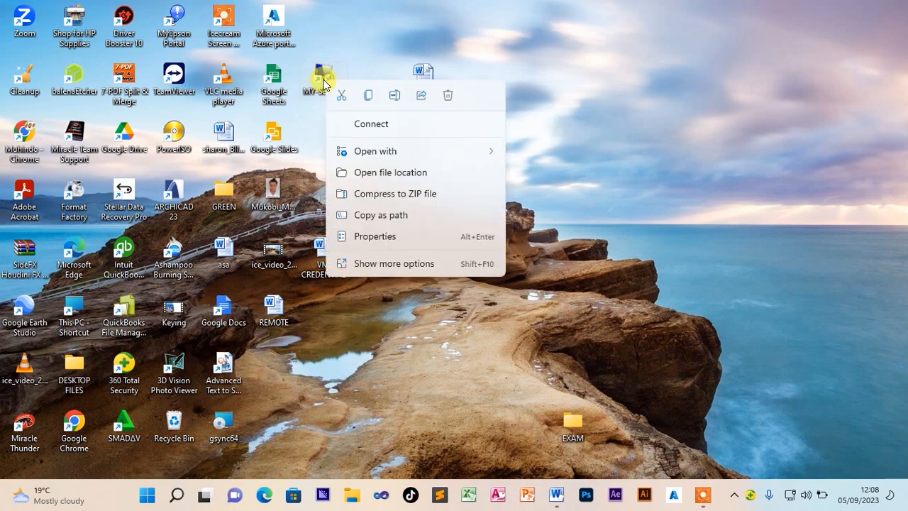
pyautogui.click(367, 125)
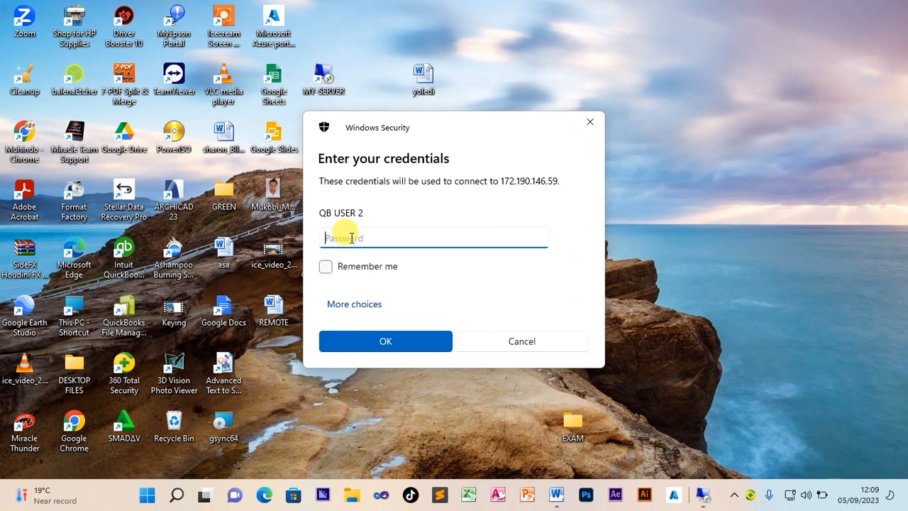
pyautogui.write('*******')
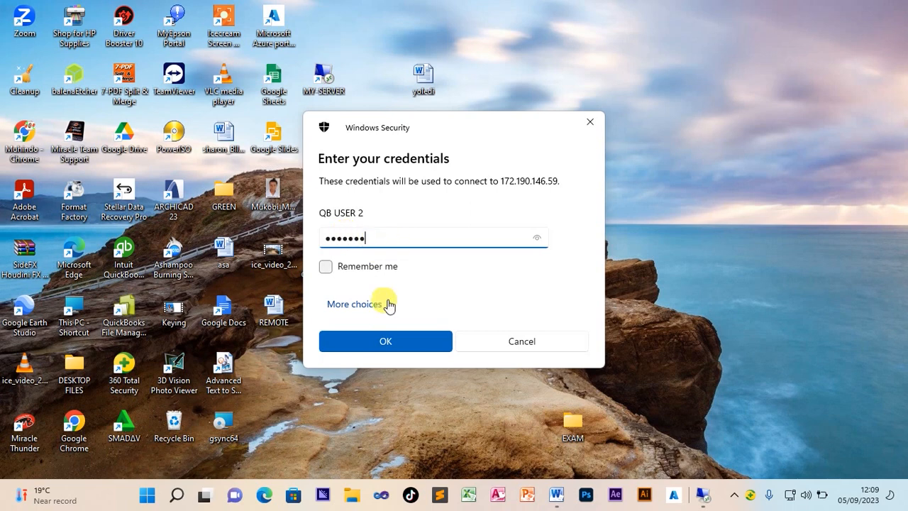
pyautogui.click(390, 341)
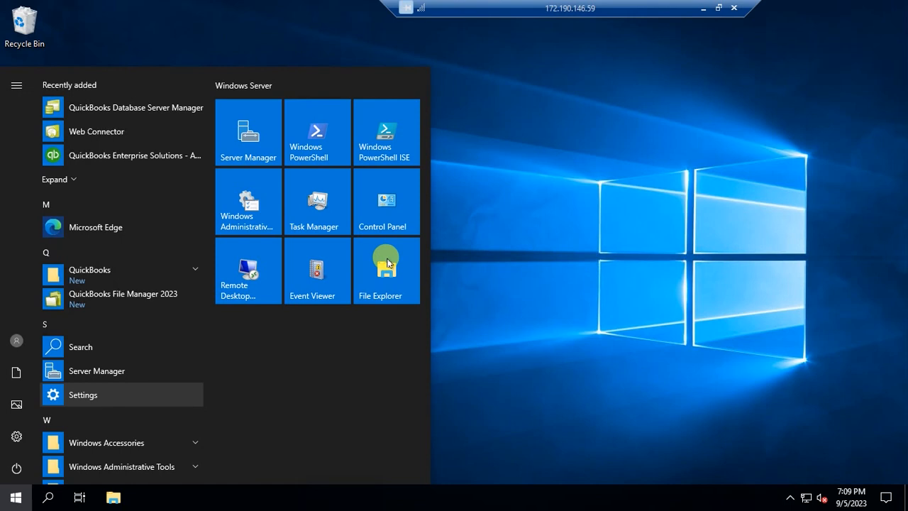
pyautogui.click(523, 183)
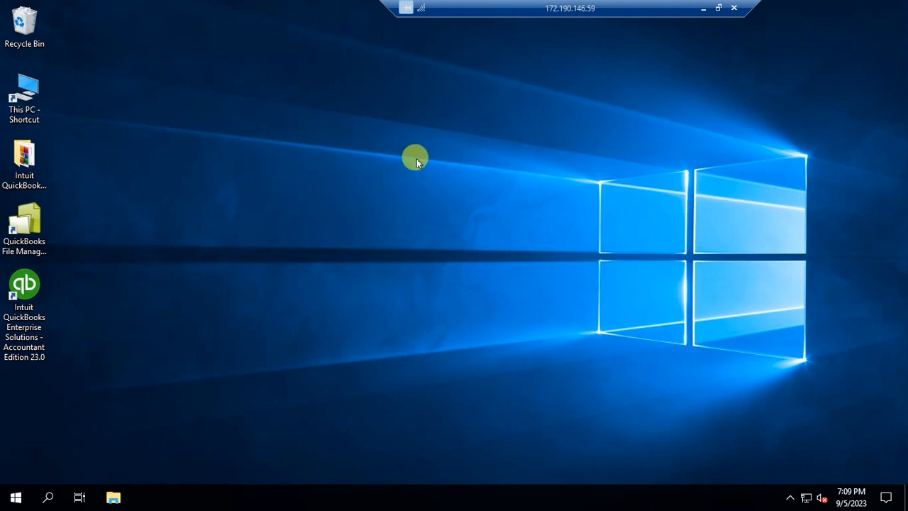
# - Shrink the remote session to a window to compare it with the local desktop, and return it to full screen
pyautogui.click(24, 287)
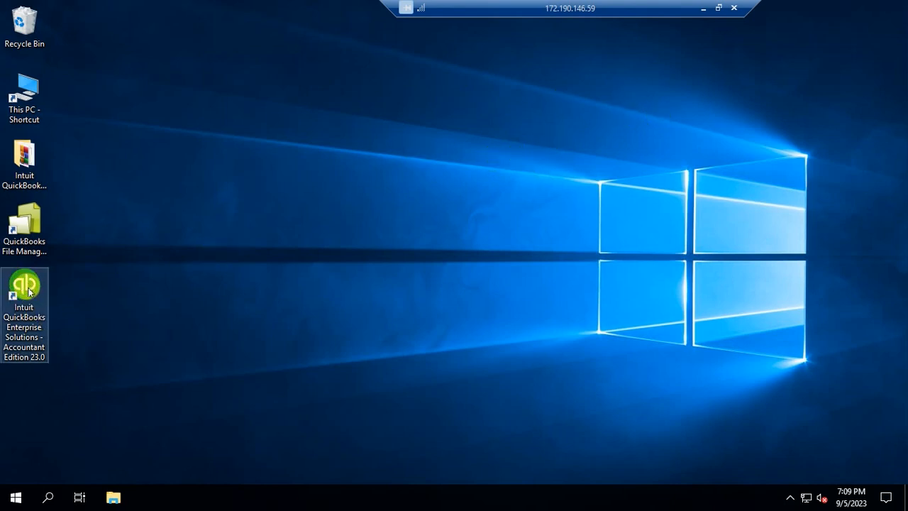
pyautogui.doubleClick(24, 288)
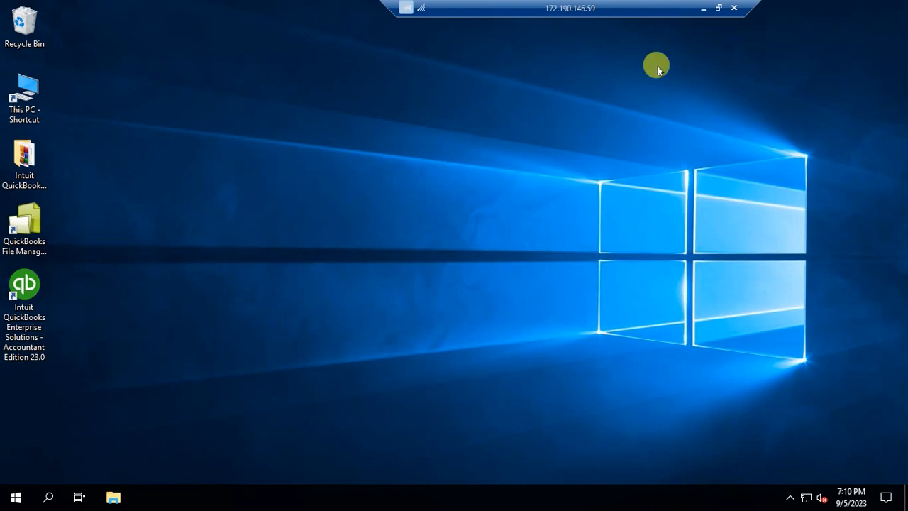
pyautogui.click(717, 8)
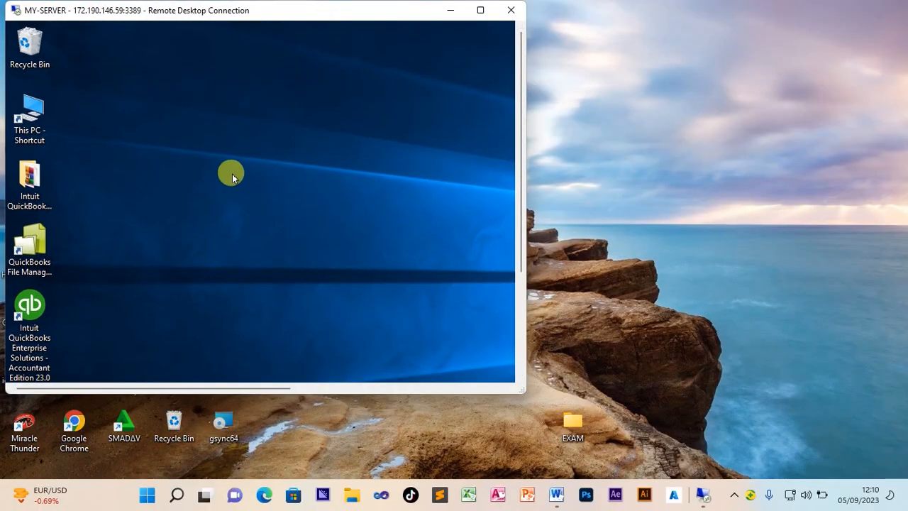
pyautogui.moveTo(700, 176); pyautogui.dragTo(734, 175)
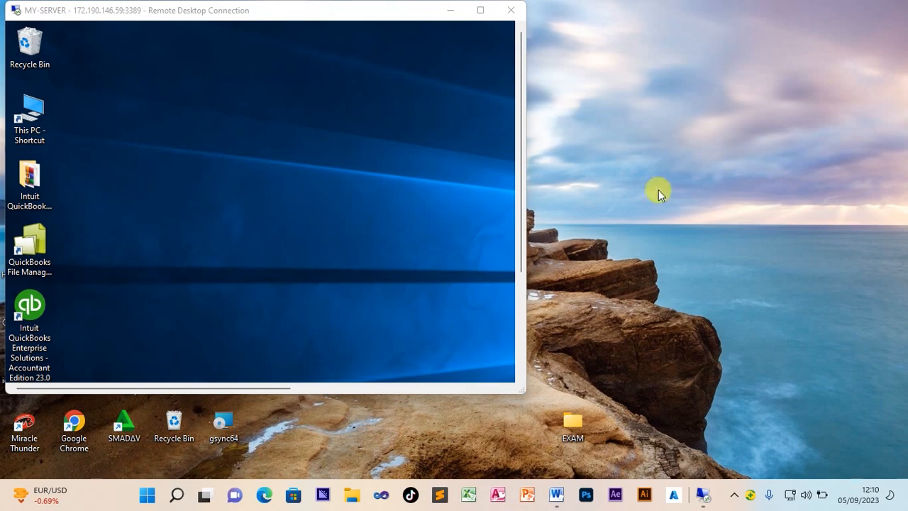
pyautogui.click(271, 132)
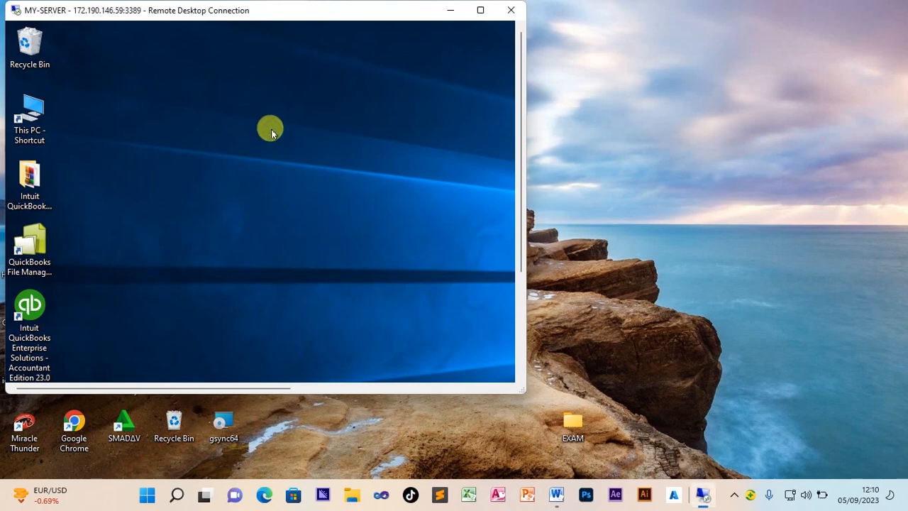
pyautogui.click(654, 167)
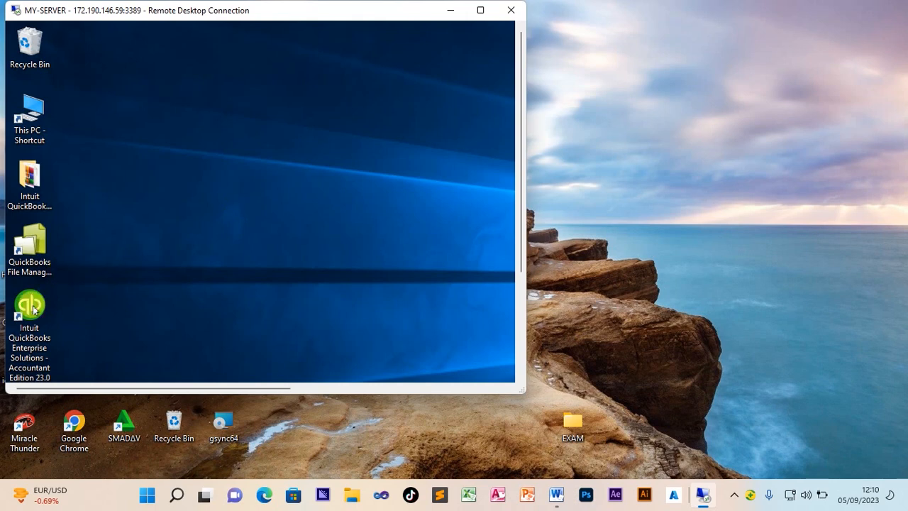
pyautogui.click(480, 10)
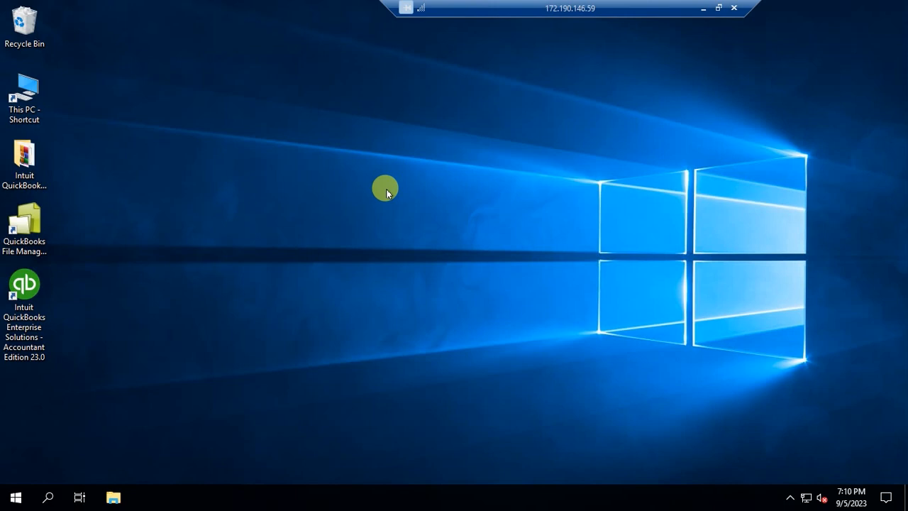
# - Launch QuickBooks Enterprise Solutions on the server and decline changing the Internet security levels
pyautogui.doubleClick(28, 288)
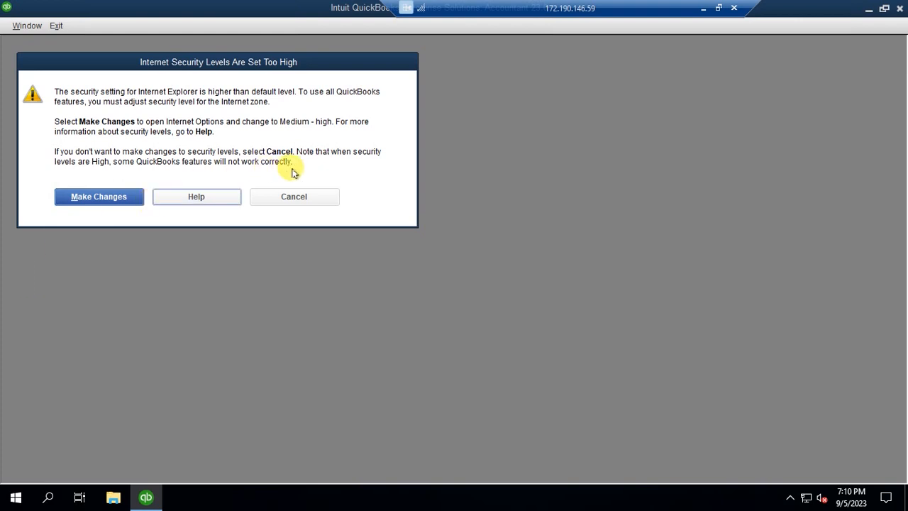
pyautogui.click(303, 202)
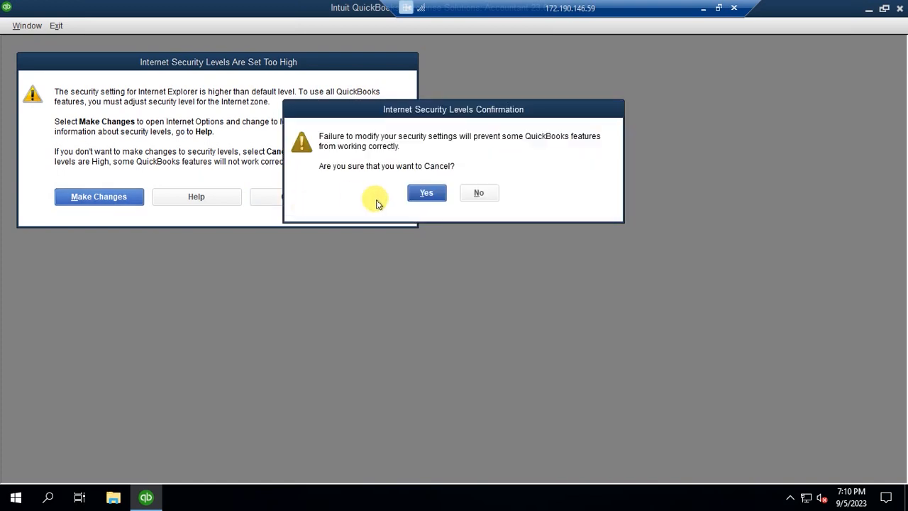
pyautogui.click(427, 193)
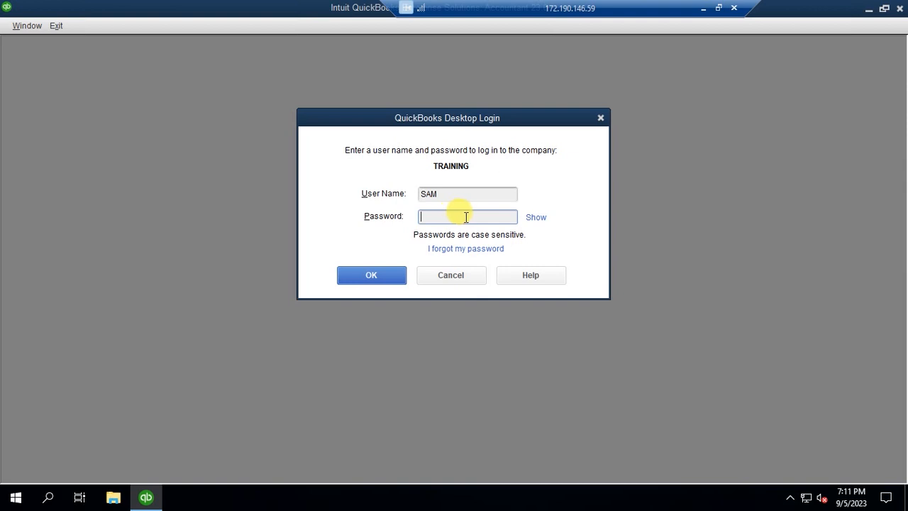
# - Log in to the TRAINING company with the QuickBooks password and close the Accountant Center
pyautogui.click(460, 194)
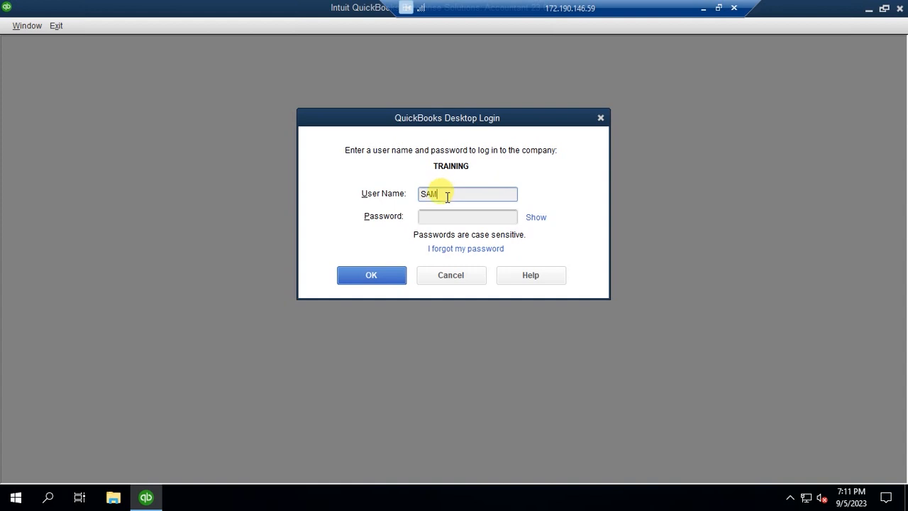
pyautogui.click(440, 215)
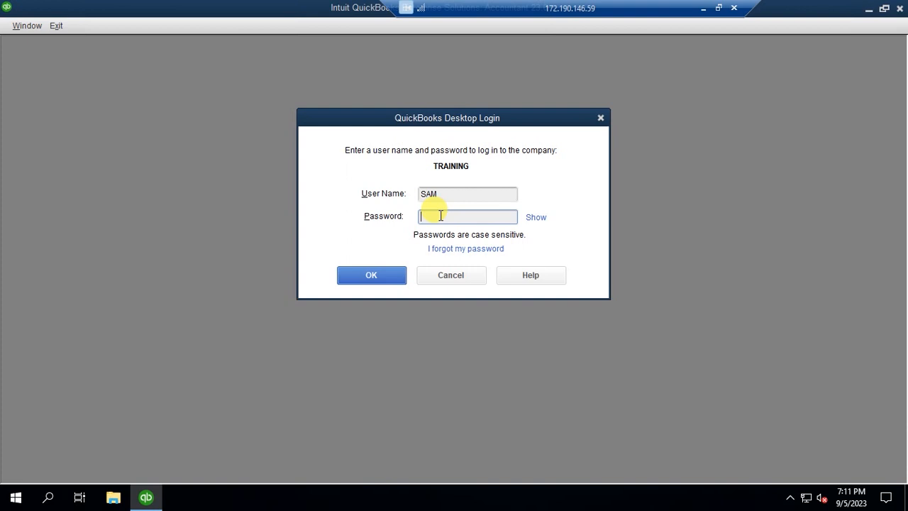
pyautogui.write('•••••')
pyautogui.click(372, 275)
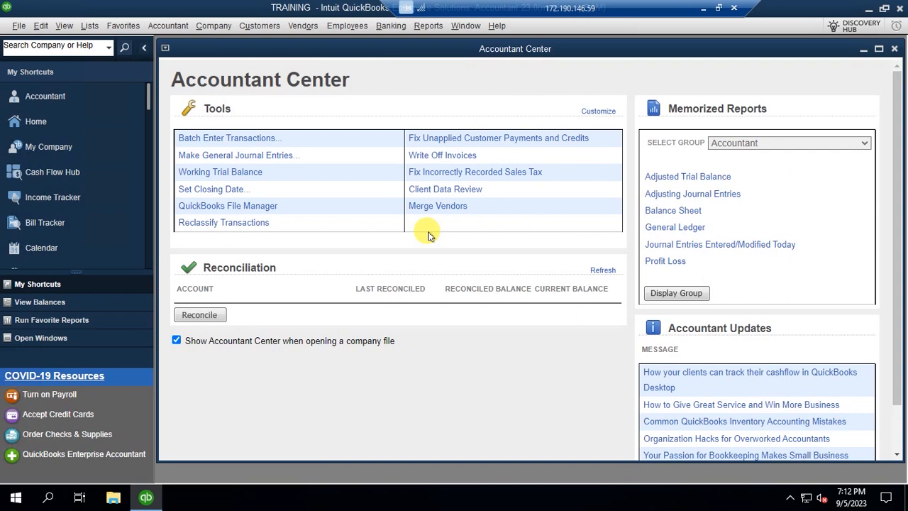
pyautogui.click(895, 49)
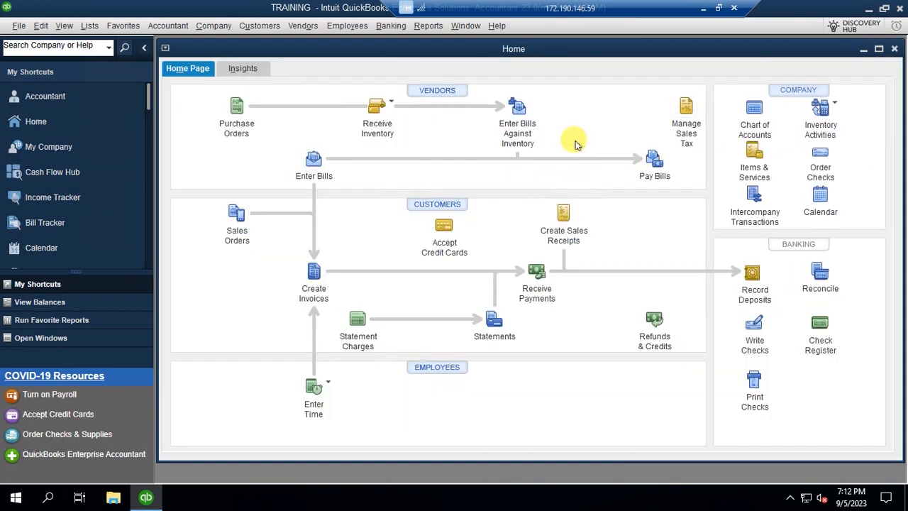
# - Restore the remote session to a window and move it clear of the MY-SERVER shortcut on the local desktop
pyautogui.click(717, 8)
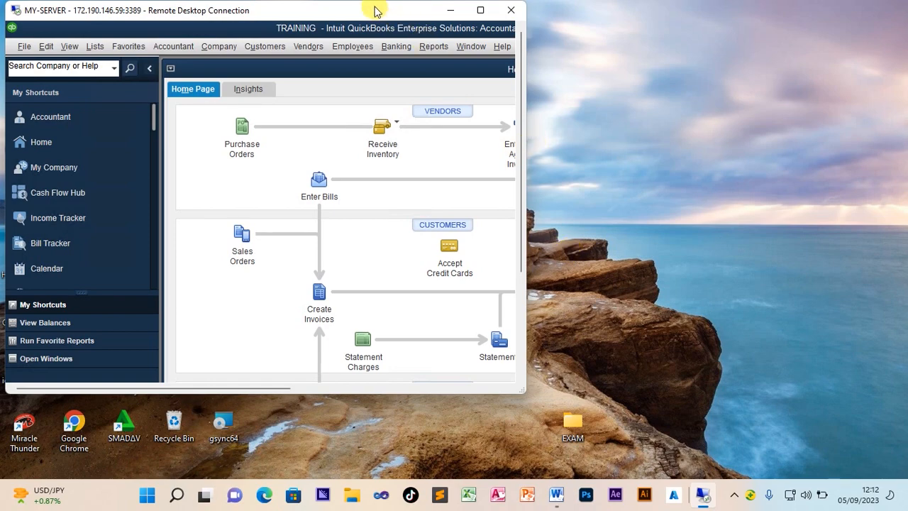
pyautogui.moveTo(374, 13); pyautogui.dragTo(465, 74)
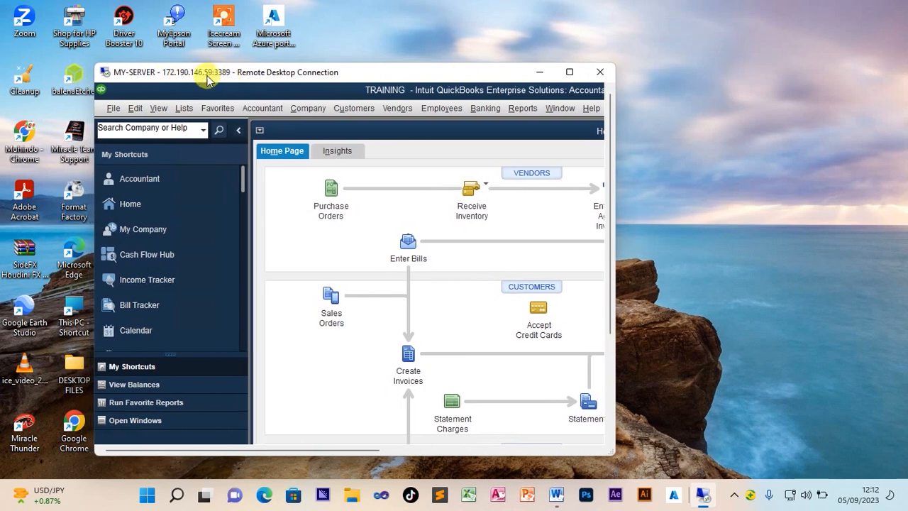
pyautogui.moveTo(369, 74); pyautogui.dragTo(626, 90)
# - Start a second connection to MY-SERVER using a different account, with QB2023 as the user name
pyautogui.click(326, 83)
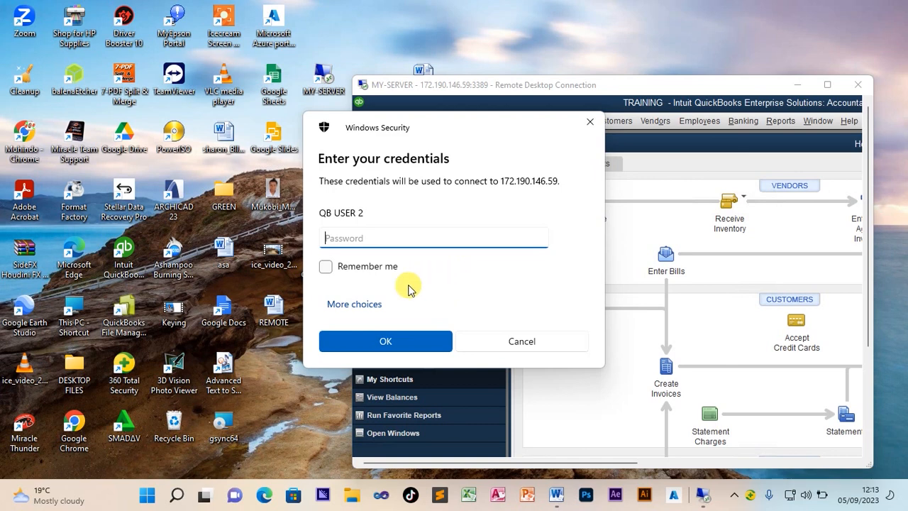
pyautogui.click(355, 305)
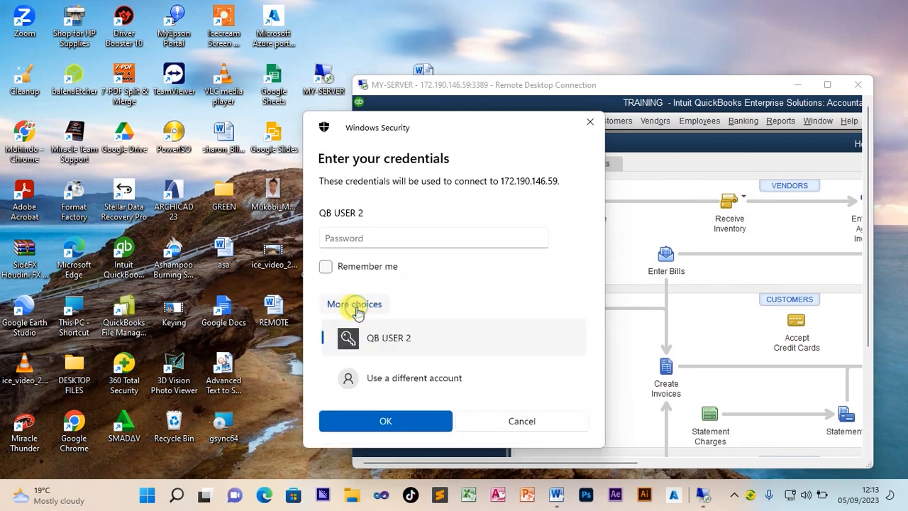
pyautogui.click(410, 379)
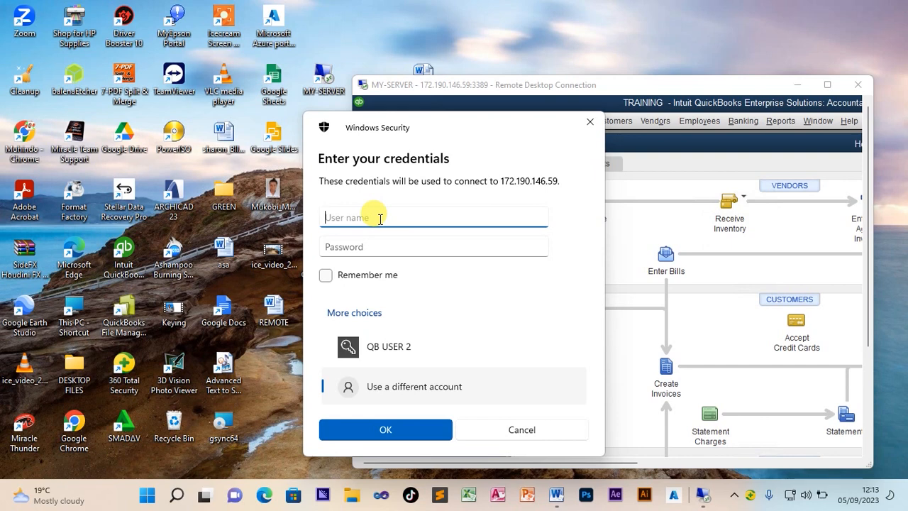
pyautogui.write('Q')
pyautogui.press('Left')
pyautogui.press('Left')
pyautogui.press('Left')
pyautogui.press('Left')
pyautogui.press('BackSpace')
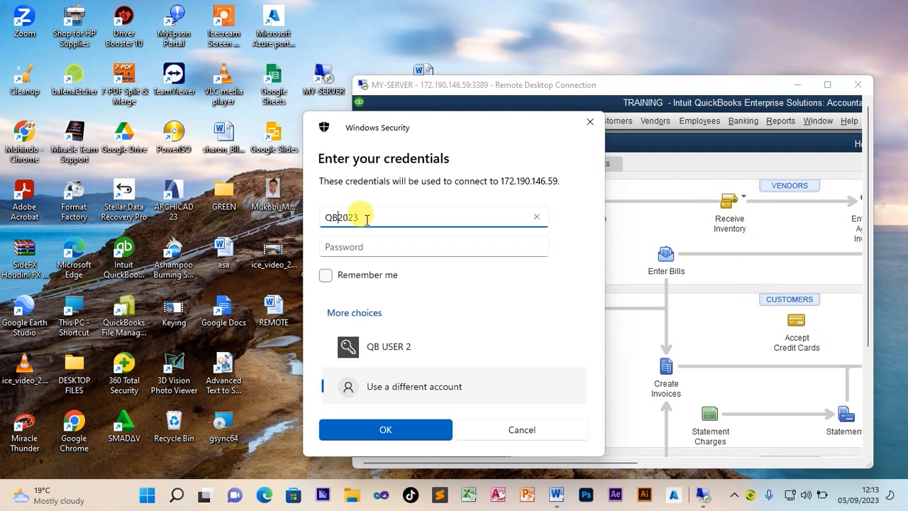
# - Enter the account password for the second connection, connect, and dismiss the remote Start menu
pyautogui.click(372, 249)
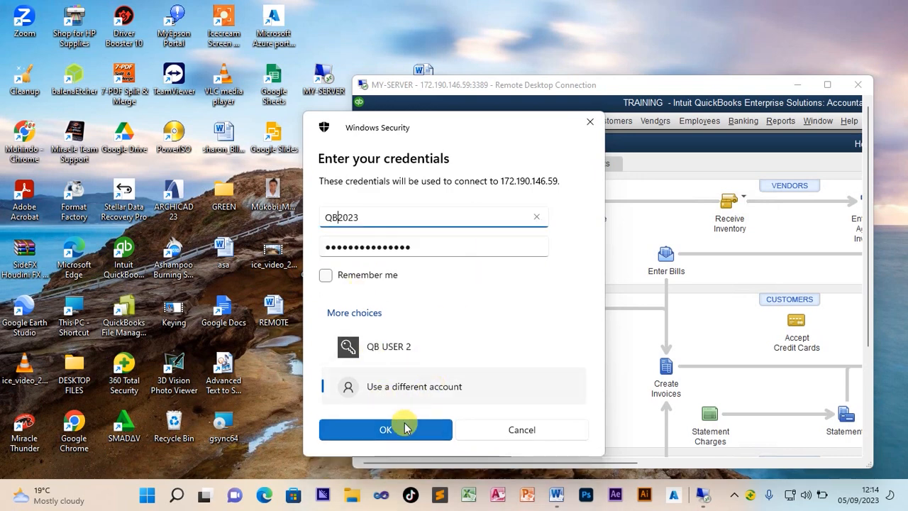
pyautogui.click(386, 429)
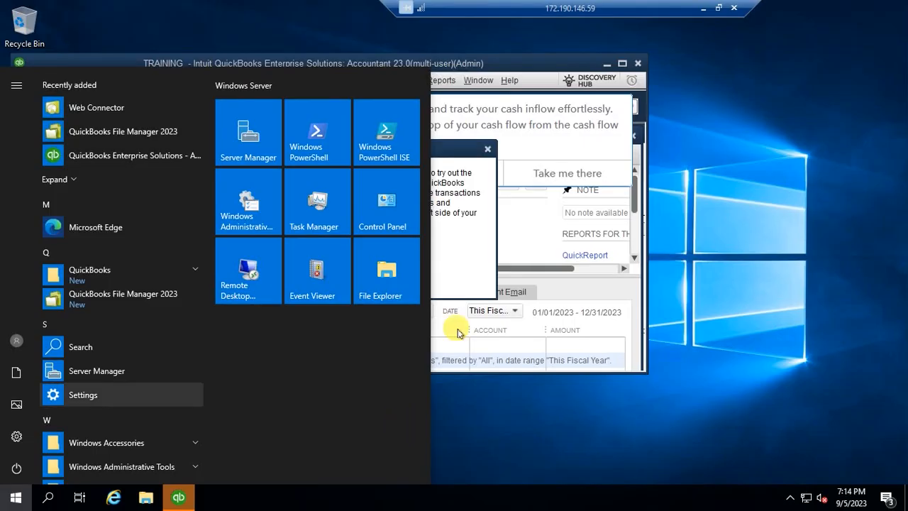
pyautogui.click(477, 36)
# - Dismiss the message over the Customer Center and close QuickBooks in the second remote session
pyautogui.click(487, 150)
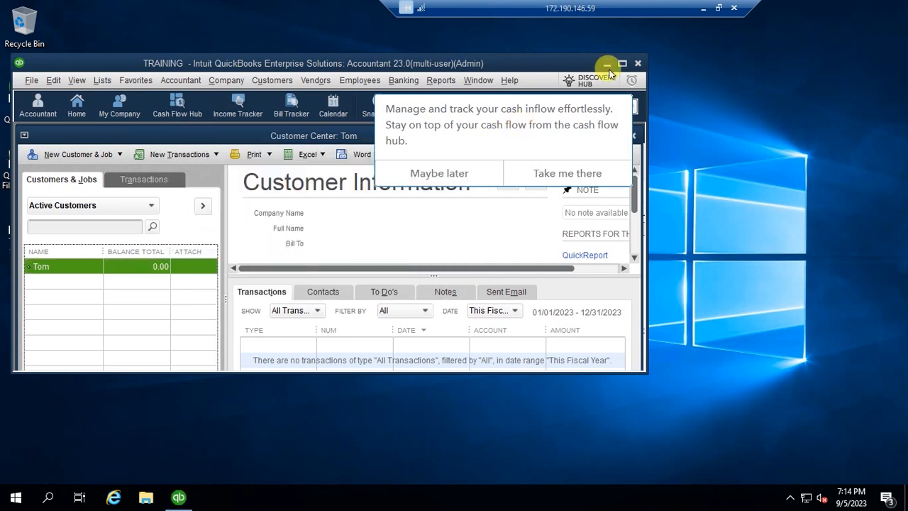
pyautogui.click(636, 63)
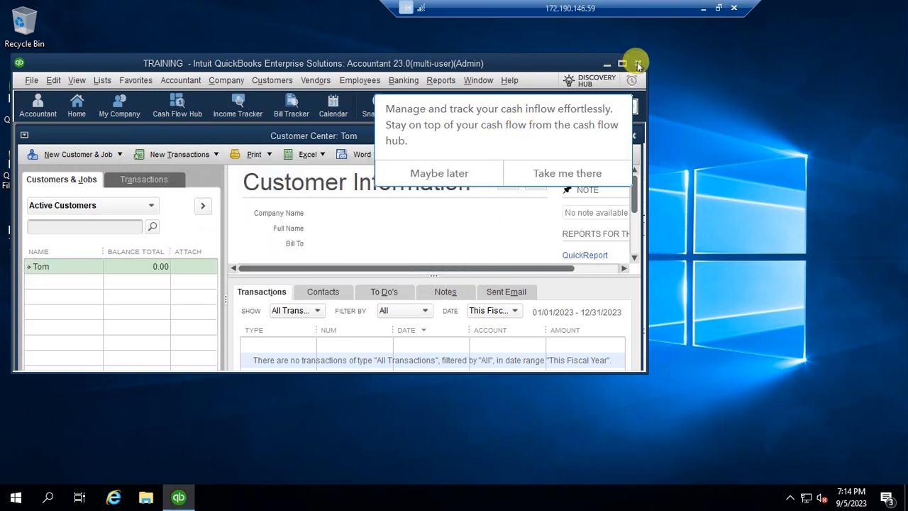
pyautogui.click(297, 239)
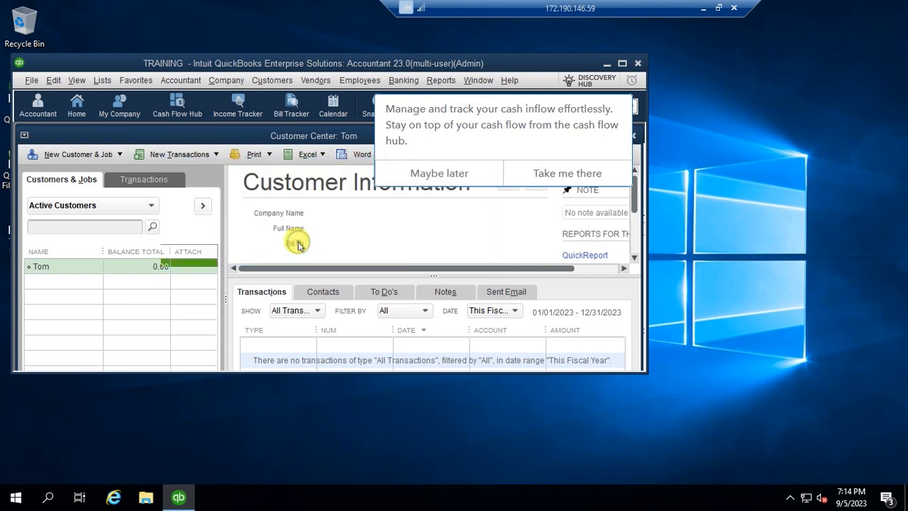
# - Restore the second remote session to a window and arrange both MY-SERVER sessions side by side on the local desktop
pyautogui.click(719, 8)
pyautogui.moveTo(600, 86); pyautogui.dragTo(705, 53)
pyautogui.moveTo(367, 14); pyautogui.dragTo(296, 52)
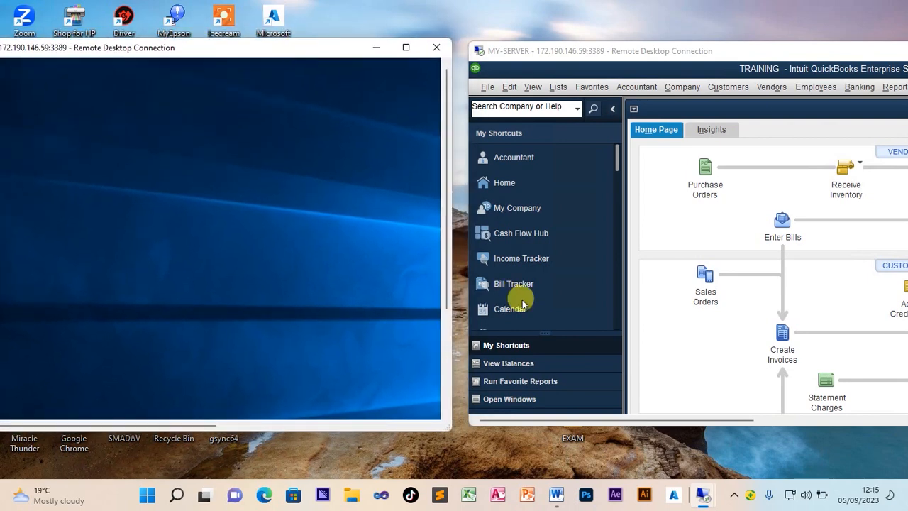
pyautogui.click(675, 216)
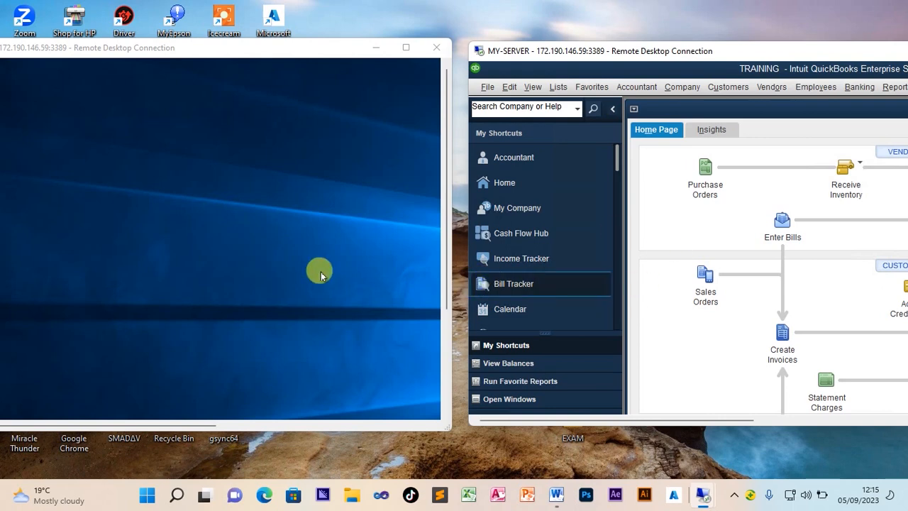
pyautogui.click(252, 250)
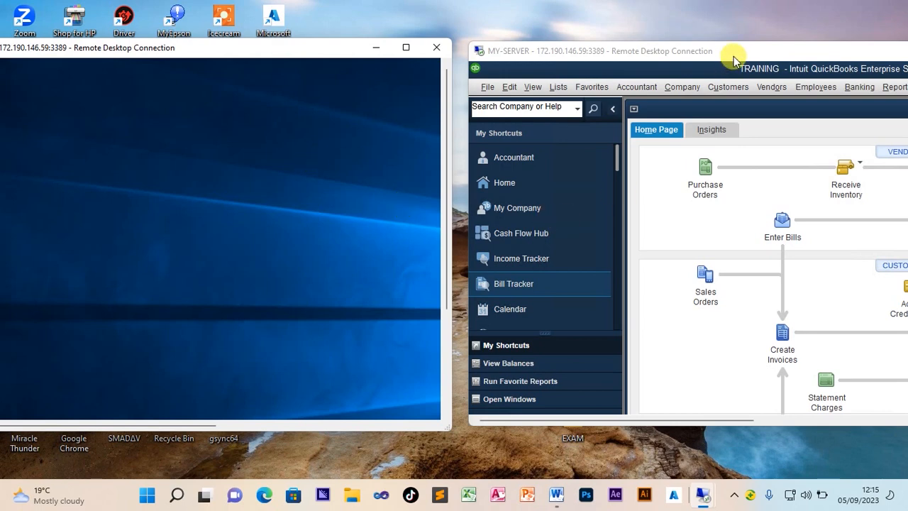
pyautogui.moveTo(734, 56); pyautogui.dragTo(726, 55)
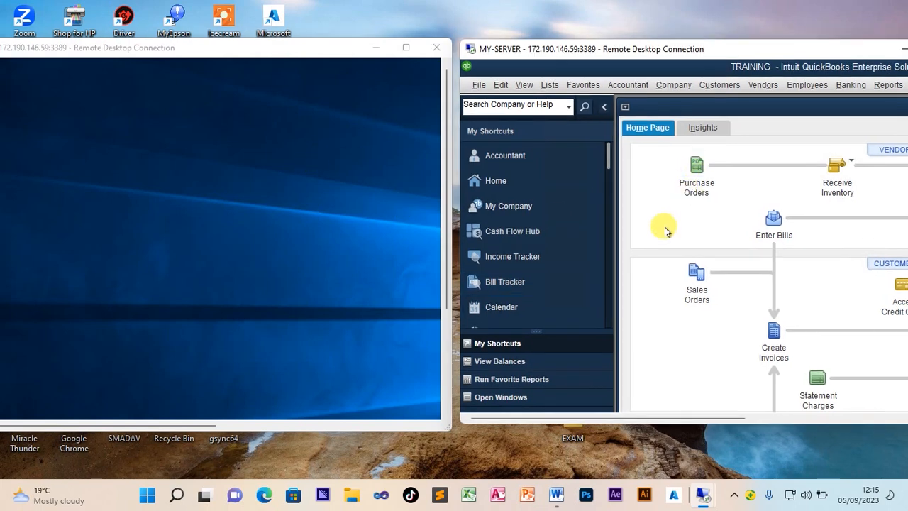
pyautogui.click(305, 47)
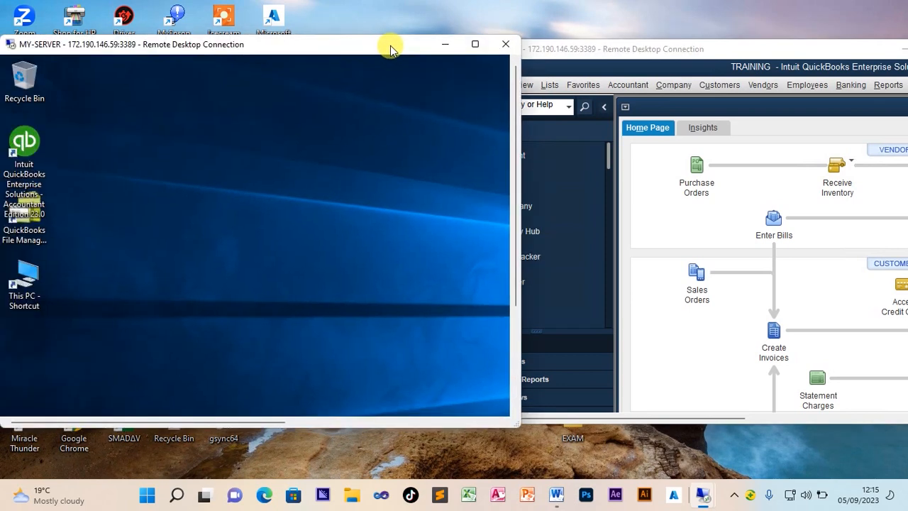
# - Launch QuickBooks in the second remote session and decline changing the Internet security level, confirming the cancellation
pyautogui.moveTo(390, 48); pyautogui.dragTo(413, 48)
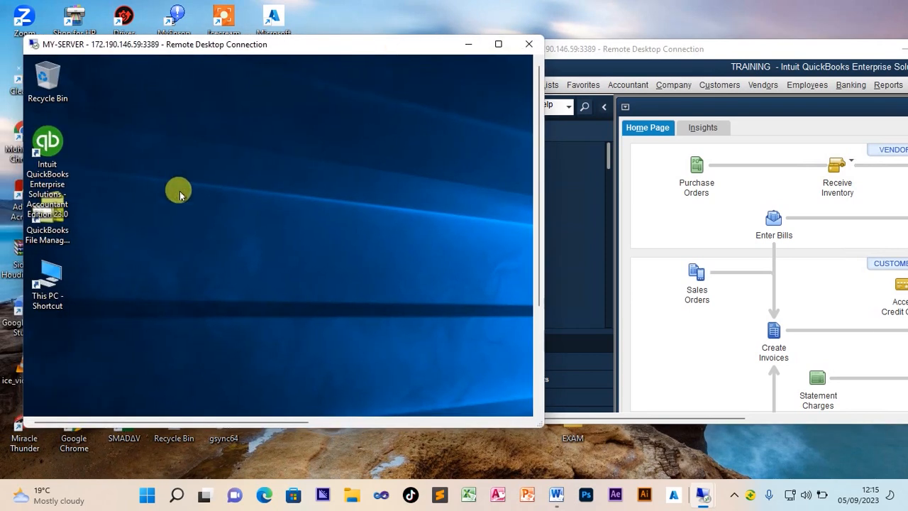
pyautogui.doubleClick(47, 142)
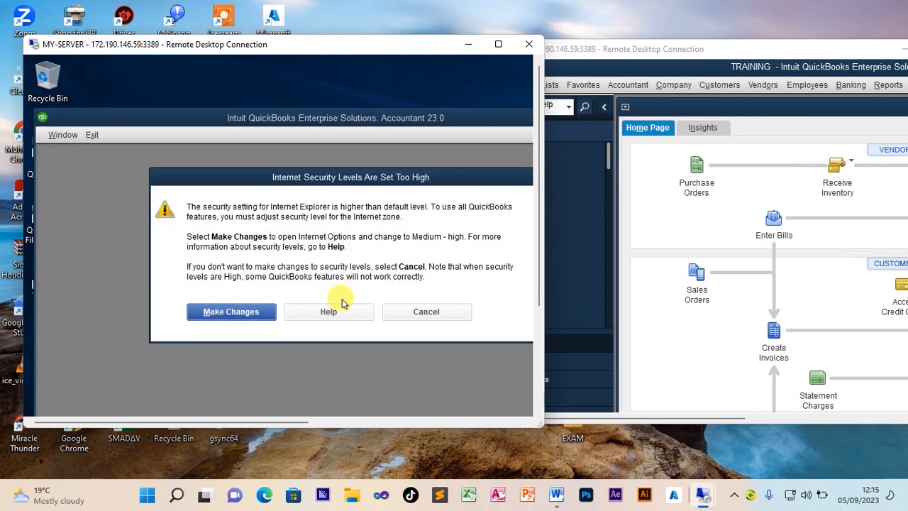
pyautogui.click(418, 314)
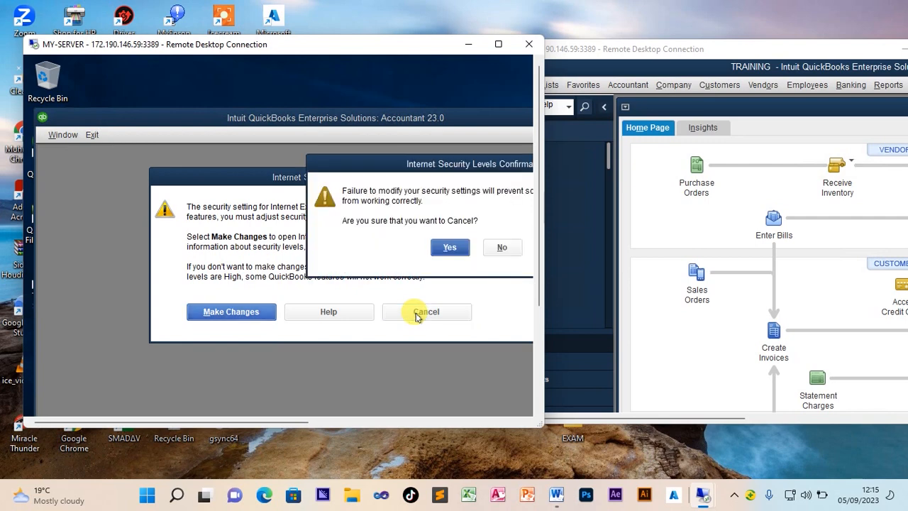
pyautogui.click(454, 249)
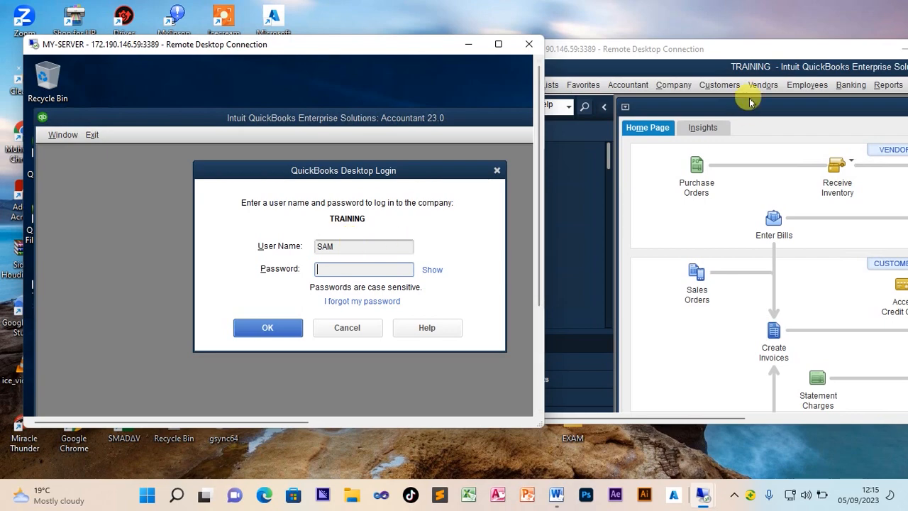
# - Reposition the first MY-SERVER session and check which user is logged in to the TRAINING company there
pyautogui.moveTo(757, 51); pyautogui.dragTo(500, 38)
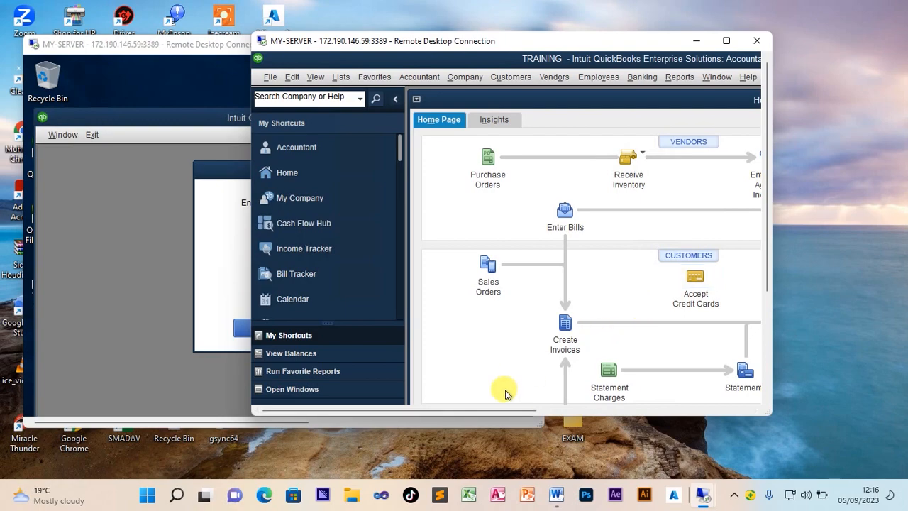
pyautogui.moveTo(501, 409); pyautogui.dragTo(584, 403)
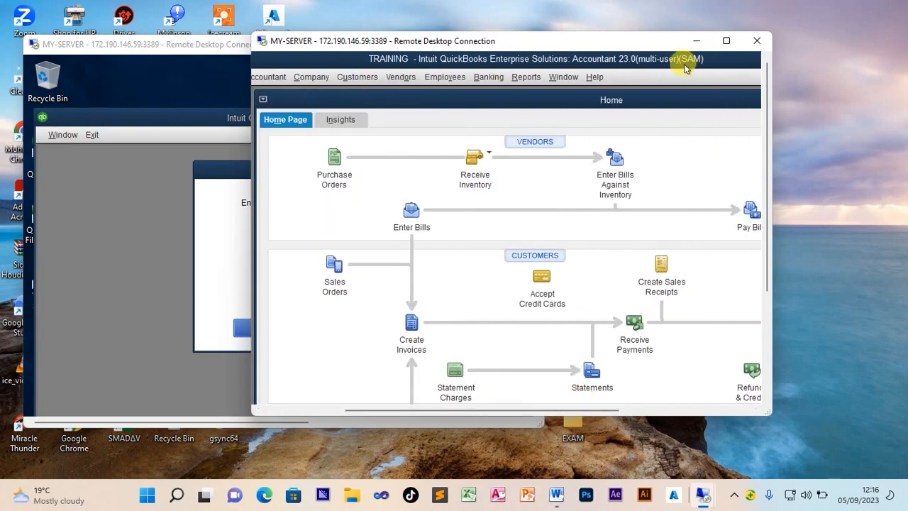
pyautogui.moveTo(628, 39); pyautogui.dragTo(718, 40)
# - Log in to the TRAINING company in the second session as Admin, entering the account password
pyautogui.click(285, 211)
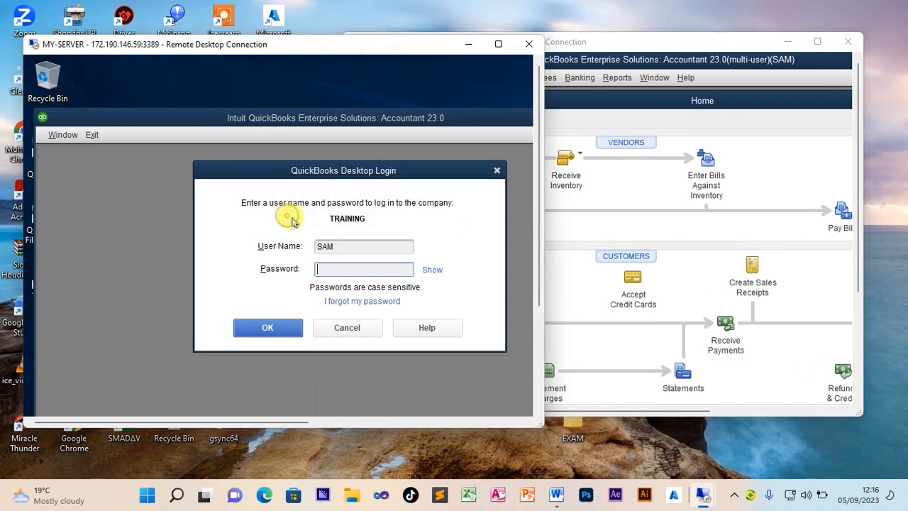
pyautogui.click(367, 245)
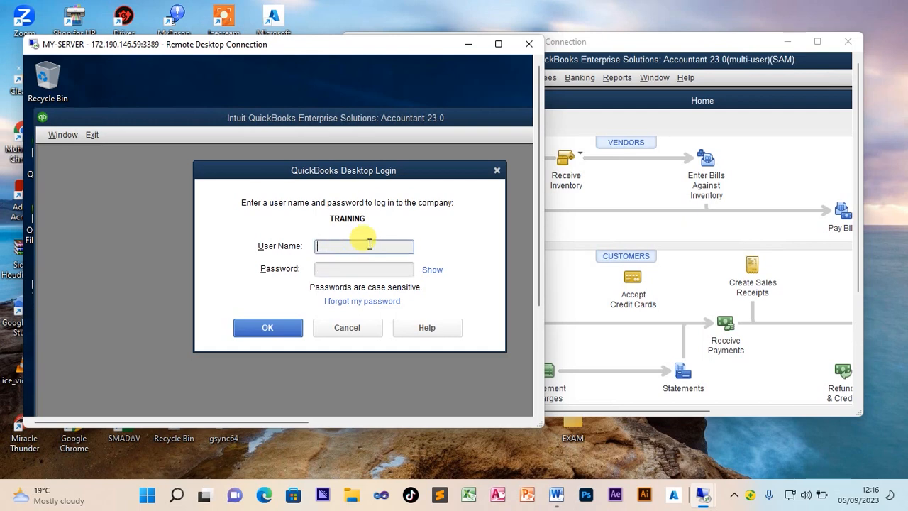
pyautogui.write('Admin')
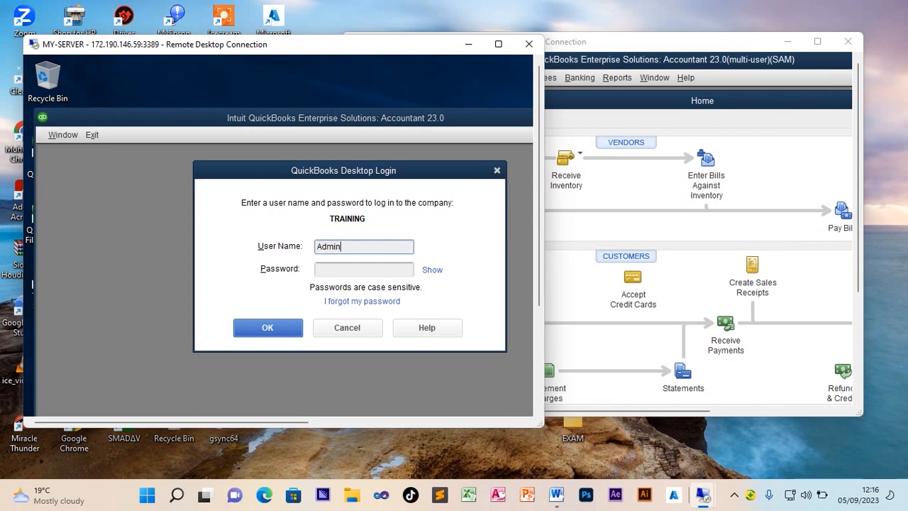
pyautogui.click(338, 268)
pyautogui.write('******')
pyautogui.click(263, 326)
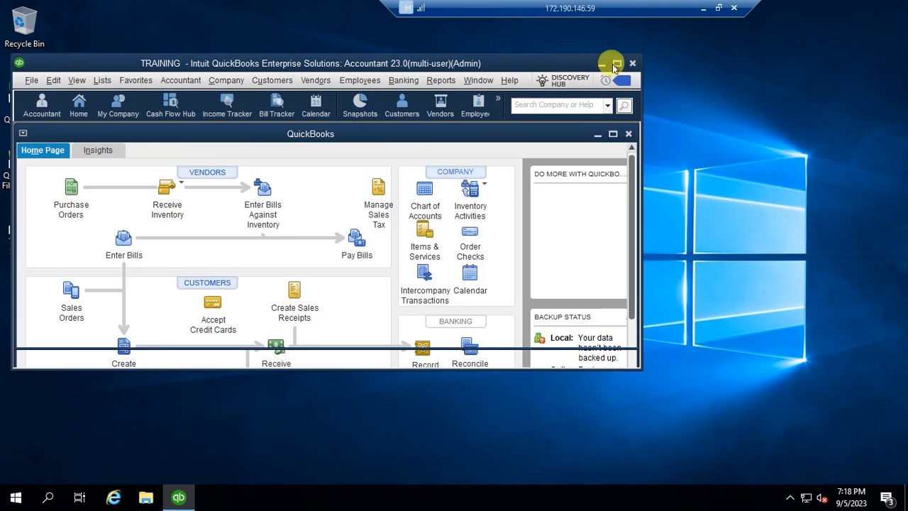
# - Restore the Admin session to a window and arrange both MY-SERVER sessions side by side
pyautogui.click(719, 8)
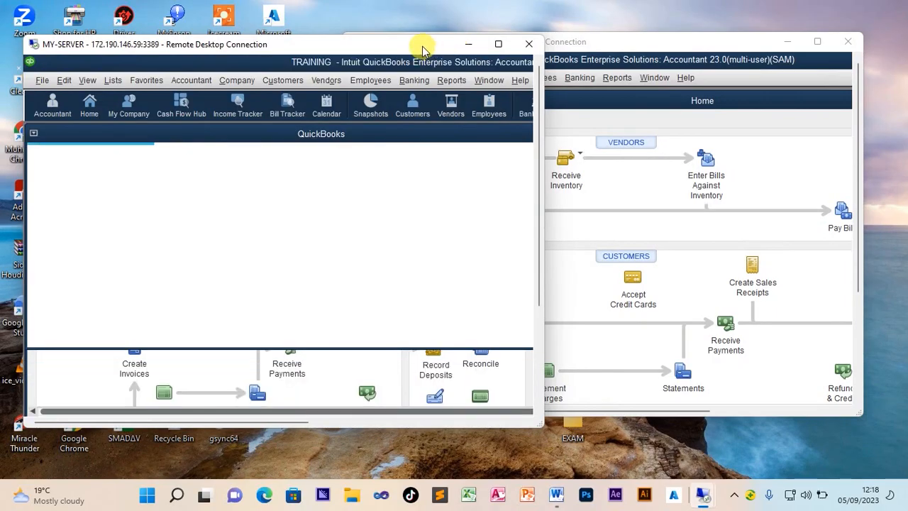
pyautogui.moveTo(429, 51); pyautogui.dragTo(375, 59)
pyautogui.moveTo(585, 50); pyautogui.dragTo(749, 64)
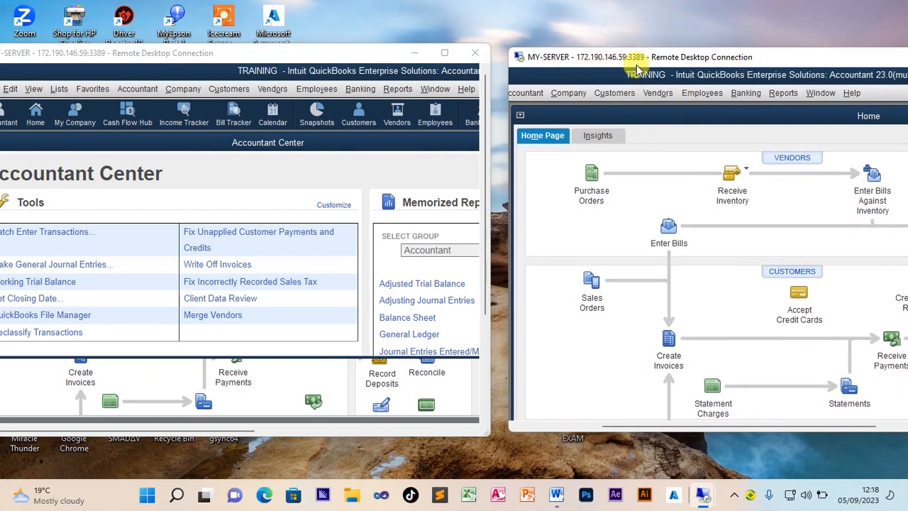
pyautogui.moveTo(356, 61); pyautogui.dragTo(381, 59)
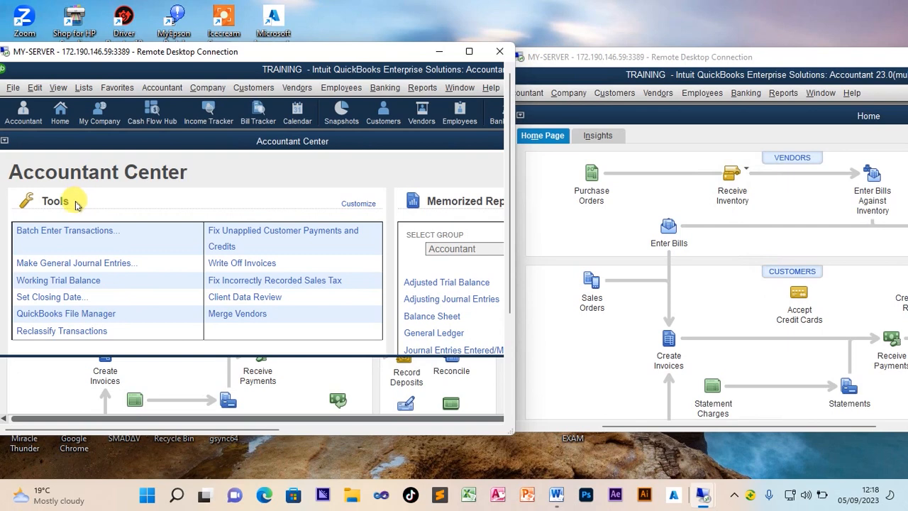
pyautogui.click(711, 58)
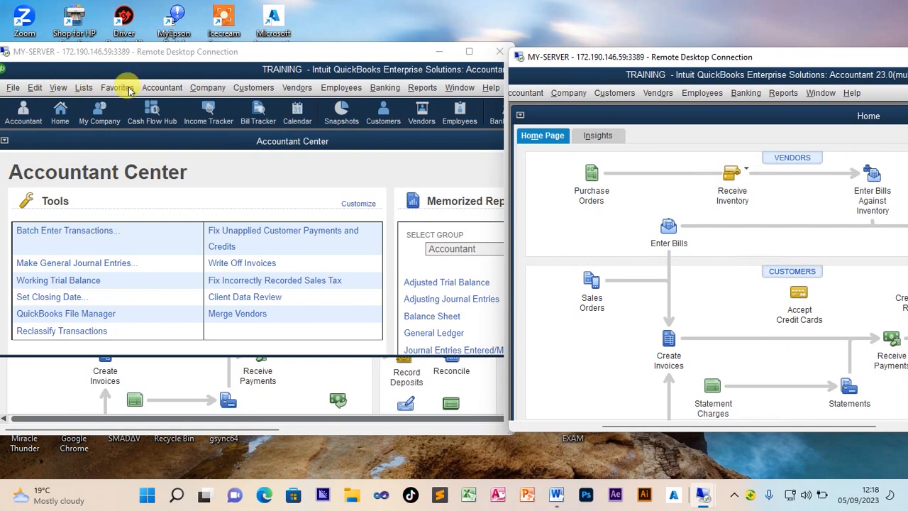
# - Open the Customer Center in the Admin session and in the other user's session
pyautogui.click(252, 88)
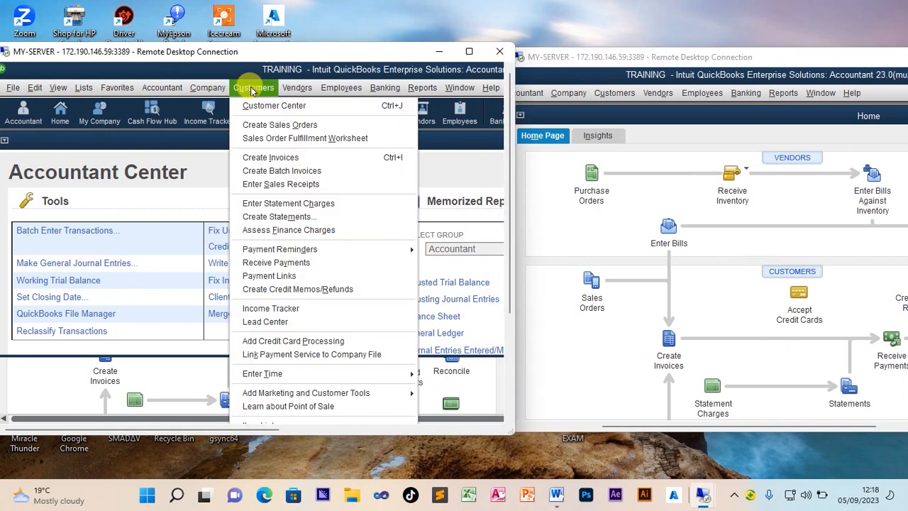
pyautogui.click(267, 112)
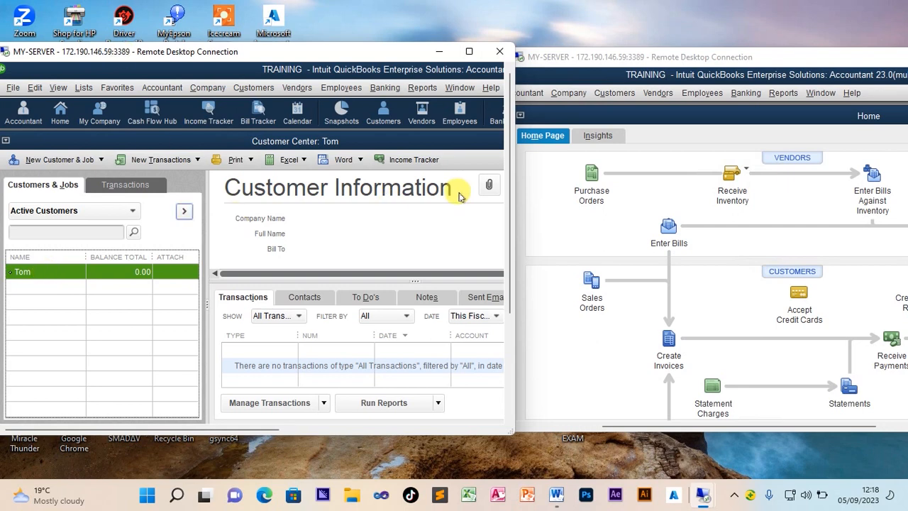
pyautogui.click(616, 95)
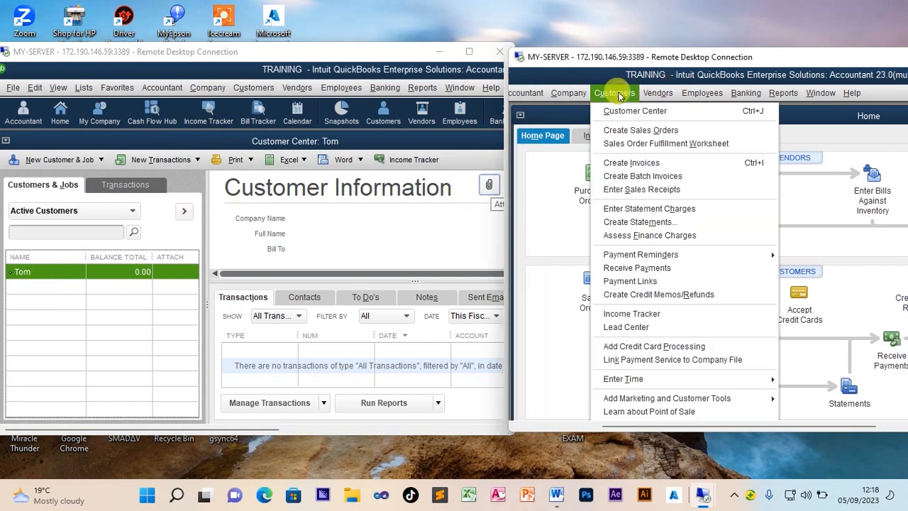
pyautogui.click(624, 111)
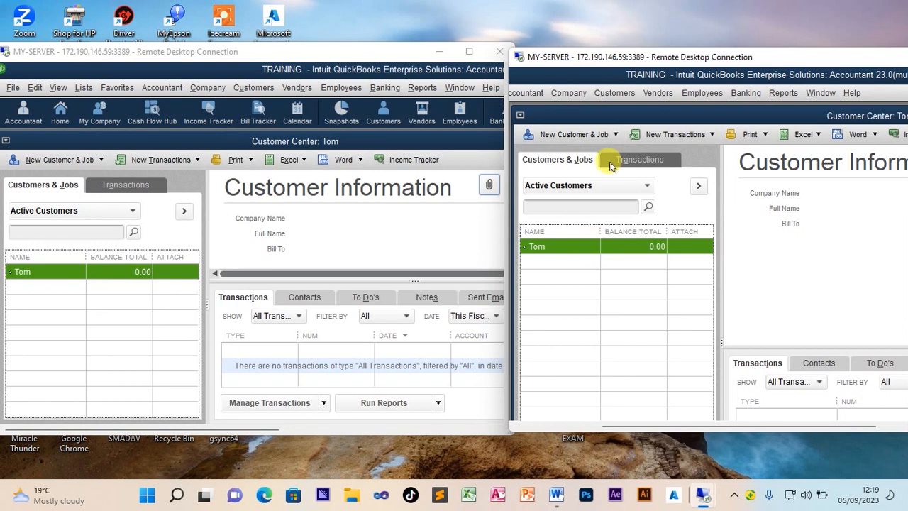
pyautogui.moveTo(633, 61); pyautogui.dragTo(644, 59)
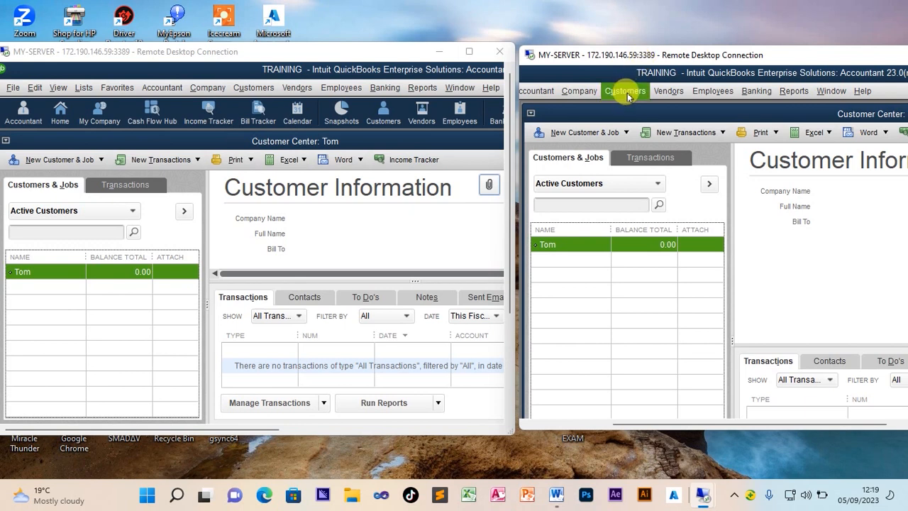
# - Add a new customer in the non-Admin session by entering the customer's name, and save the record
pyautogui.click(589, 132)
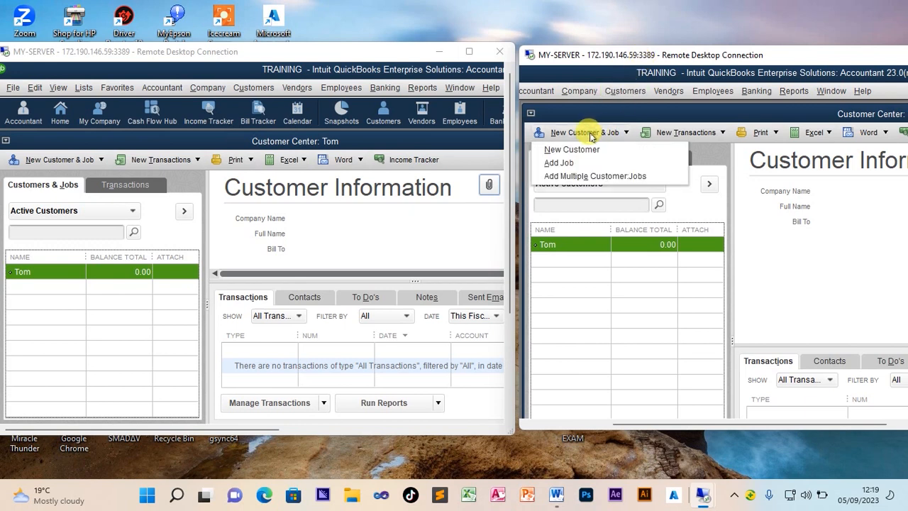
pyautogui.click(587, 151)
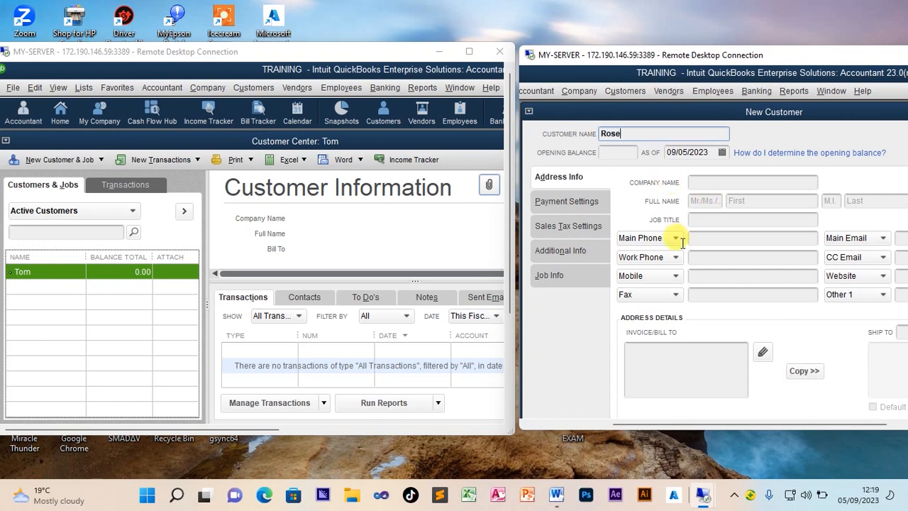
pyautogui.moveTo(712, 55); pyautogui.dragTo(562, 63)
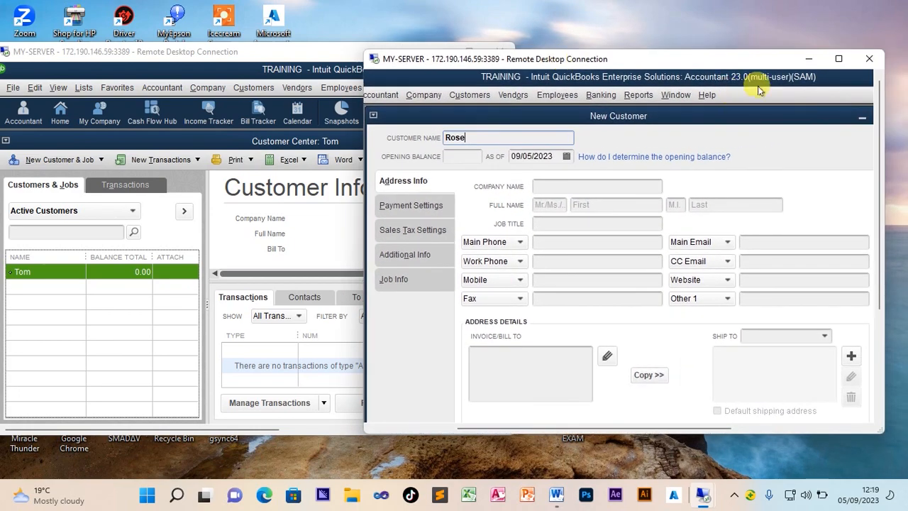
pyautogui.moveTo(878, 195); pyautogui.dragTo(882, 253)
pyautogui.click(718, 391)
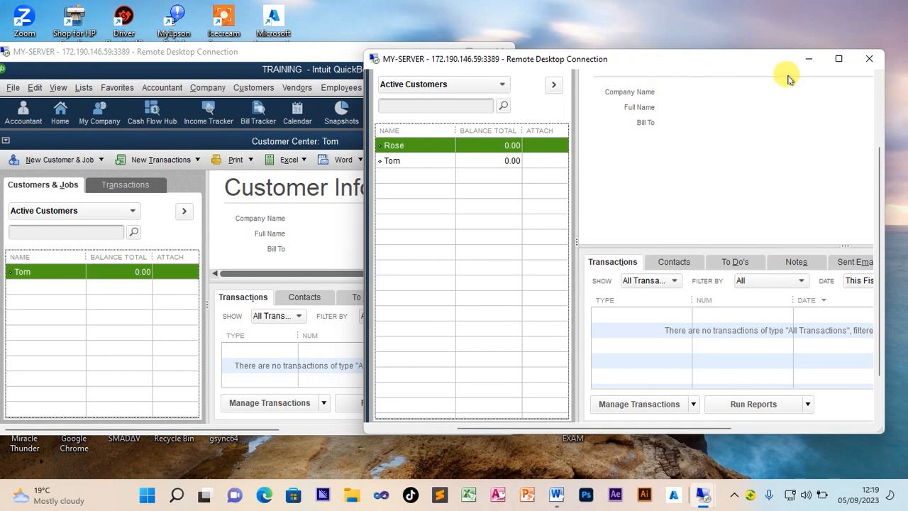
# - Reduce the QuickBooks window inside the non-Admin session and return that session to windowed view
pyautogui.moveTo(880, 162); pyautogui.dragTo(877, 106)
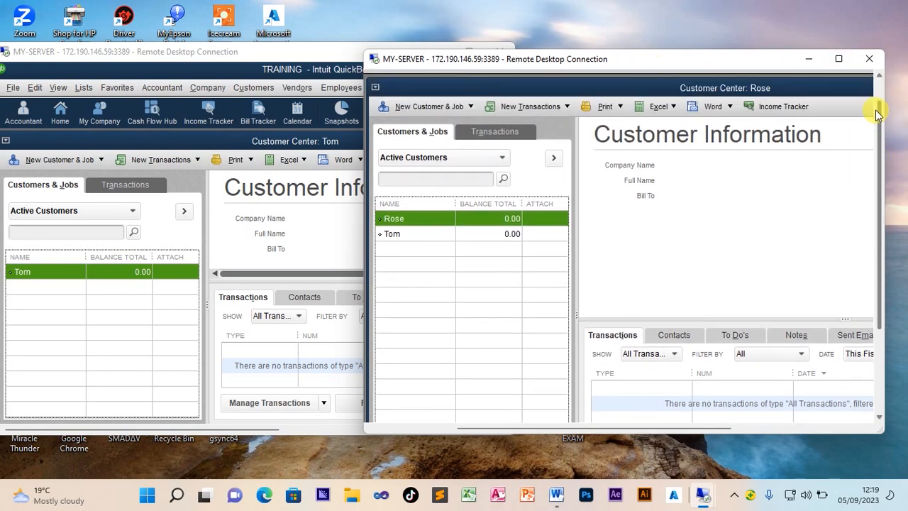
pyautogui.click(839, 62)
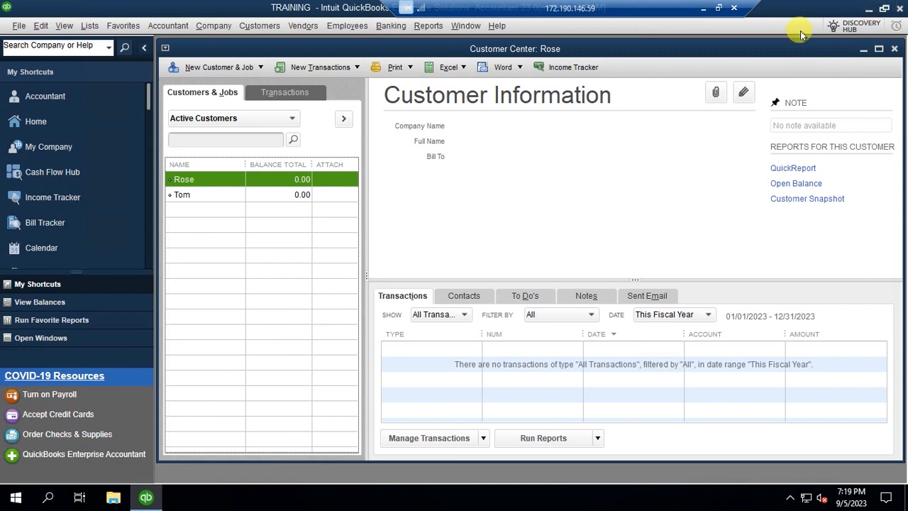
pyautogui.click(886, 9)
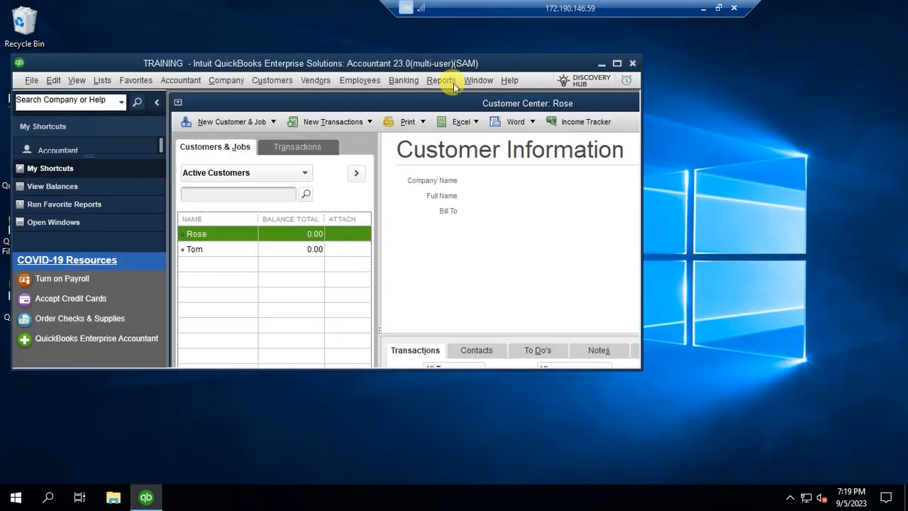
pyautogui.click(719, 8)
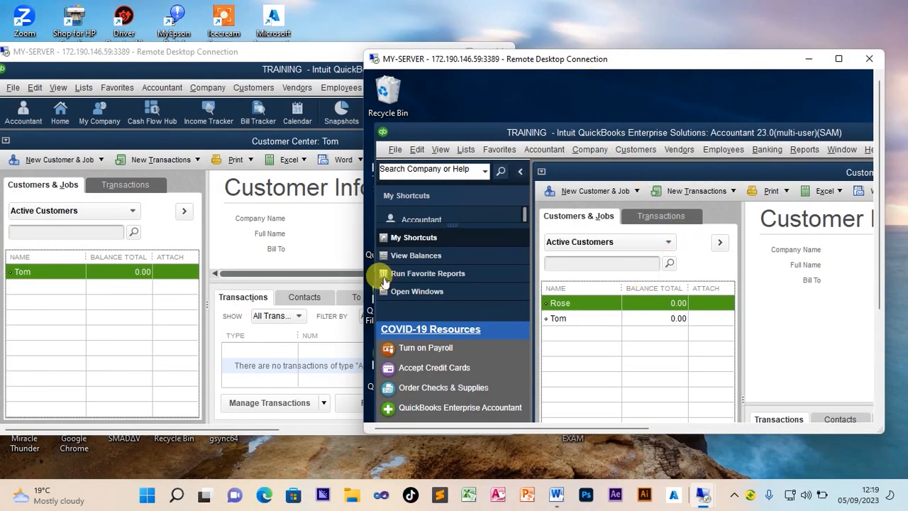
# - Reopen the Customer Center in the Admin session to refresh its customer list
pyautogui.click(157, 142)
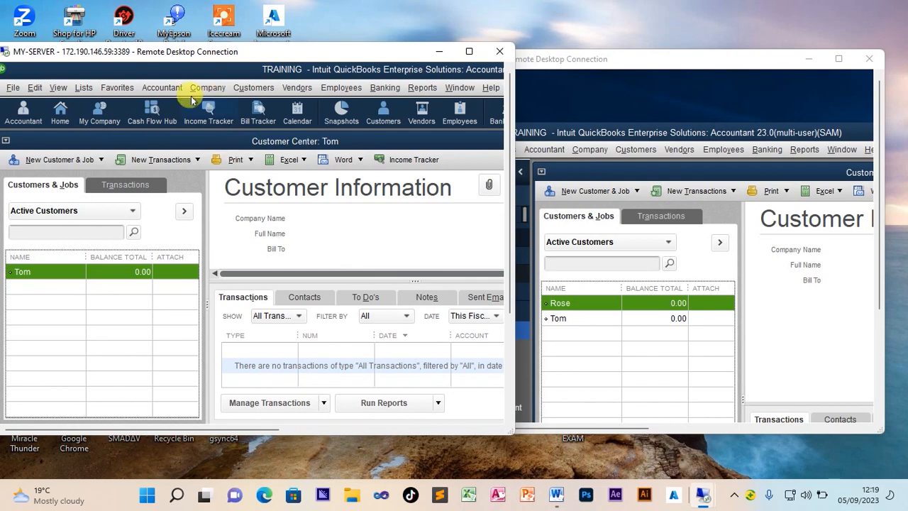
pyautogui.click(257, 93)
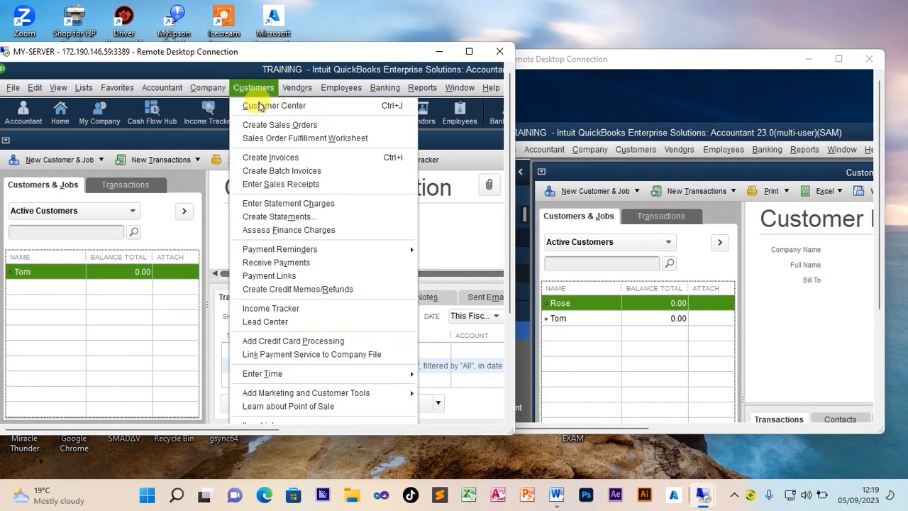
pyautogui.click(274, 107)
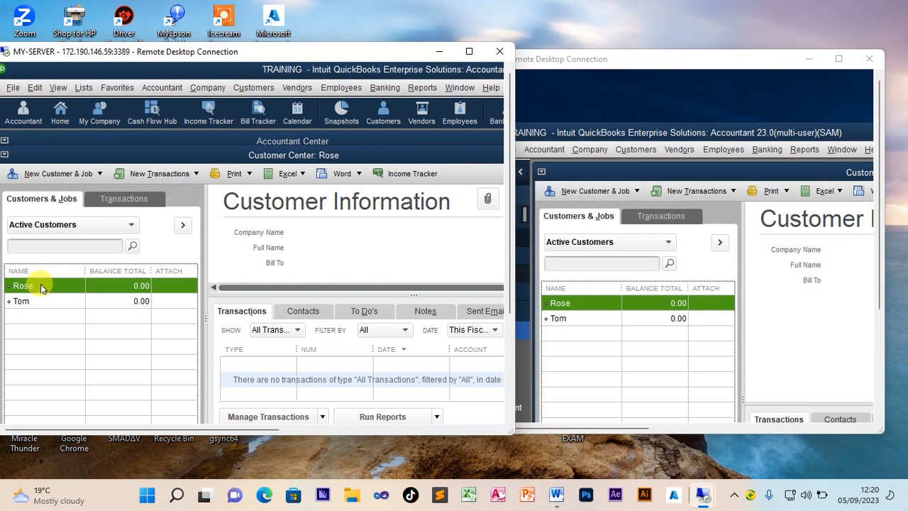
# - Start a new customer record in the Admin session and begin its customer name with J
pyautogui.click(61, 176)
pyautogui.click(54, 190)
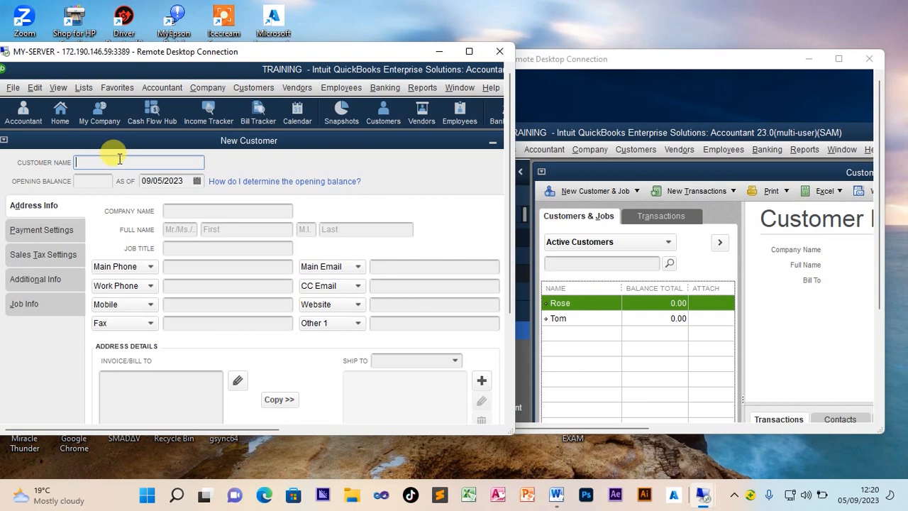
pyautogui.write('J')
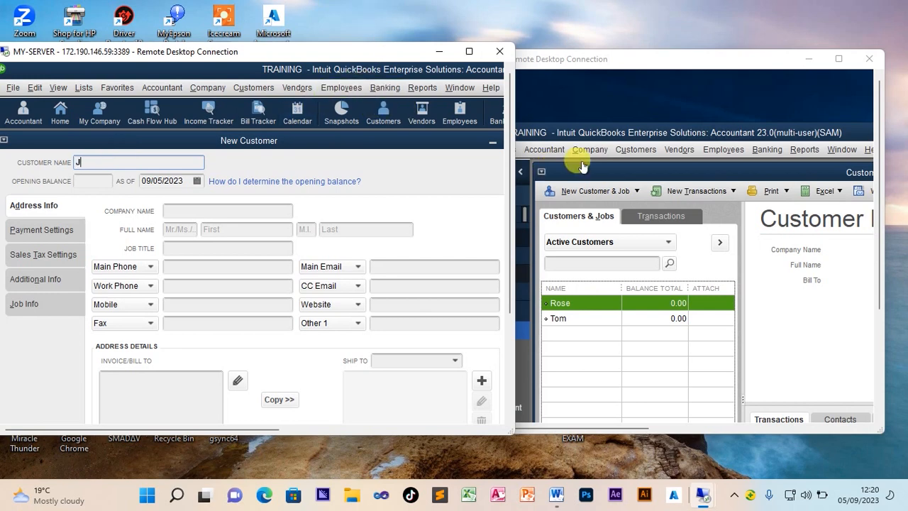
# - Move the Customer Center aside in the non-Admin session and close it to return to the Home Page
pyautogui.click(610, 170)
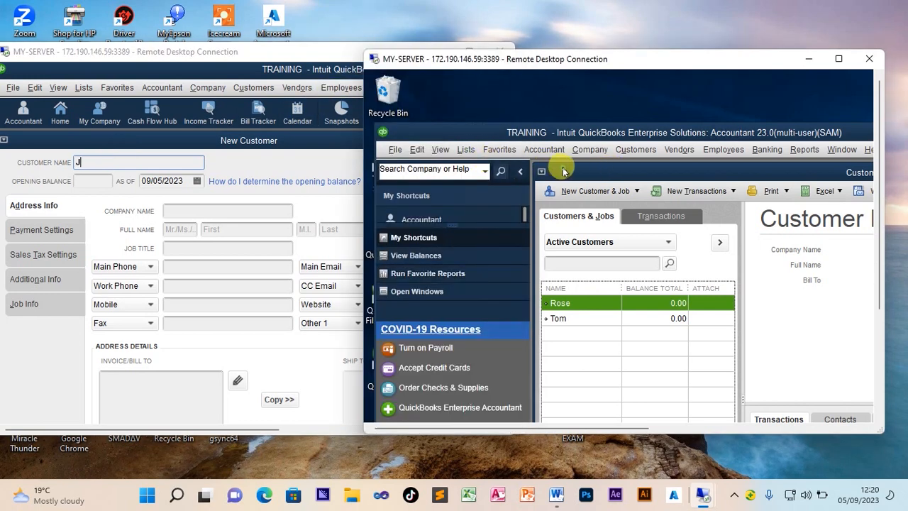
pyautogui.moveTo(634, 171); pyautogui.dragTo(398, 182)
pyautogui.moveTo(721, 187); pyautogui.dragTo(617, 194)
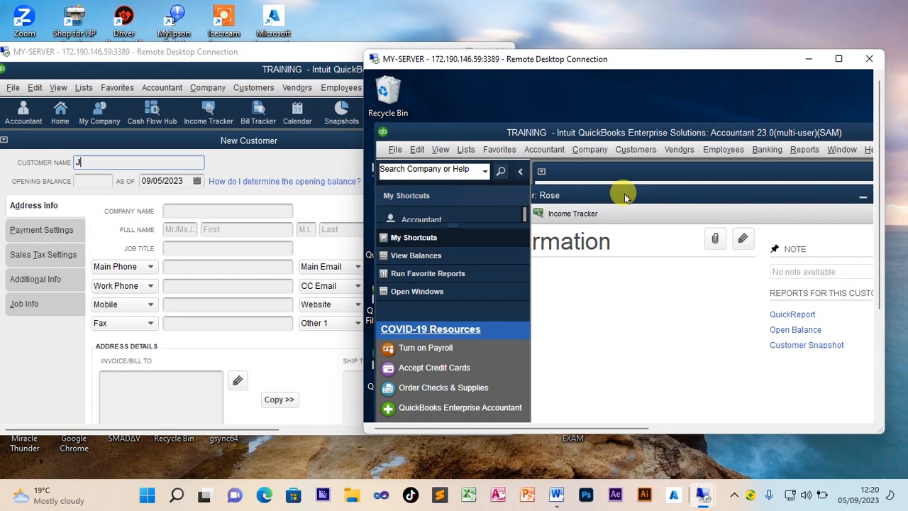
pyautogui.moveTo(793, 199); pyautogui.dragTo(523, 179)
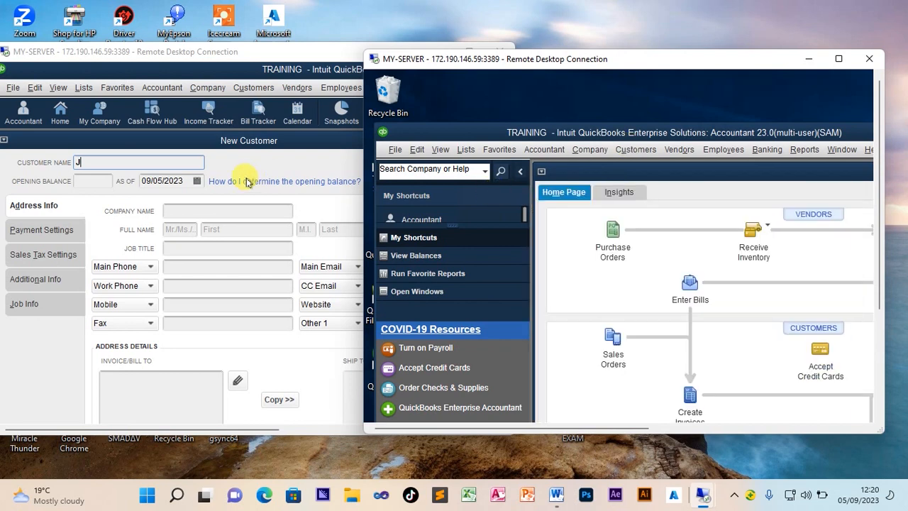
# - Complete the customer's name in the Admin session's new customer record and save the record, moving the non-Admin session window aside
pyautogui.click(107, 160)
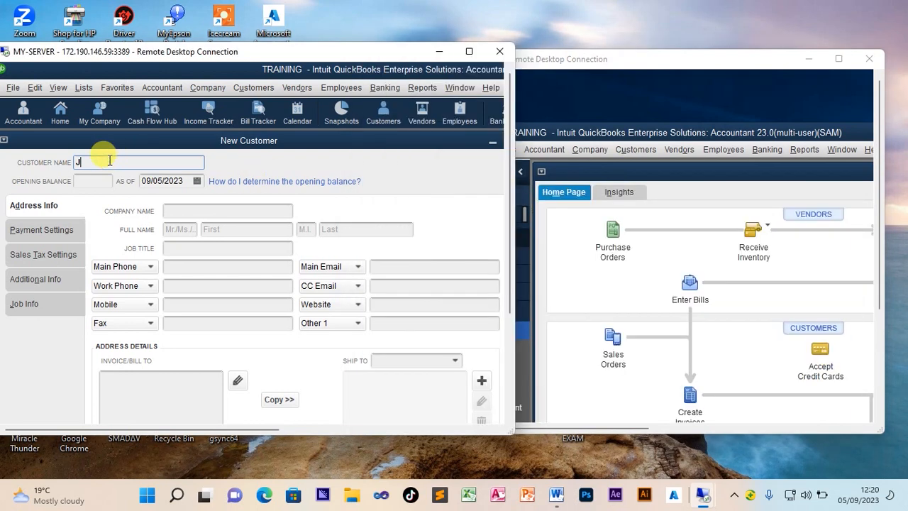
pyautogui.write('John')
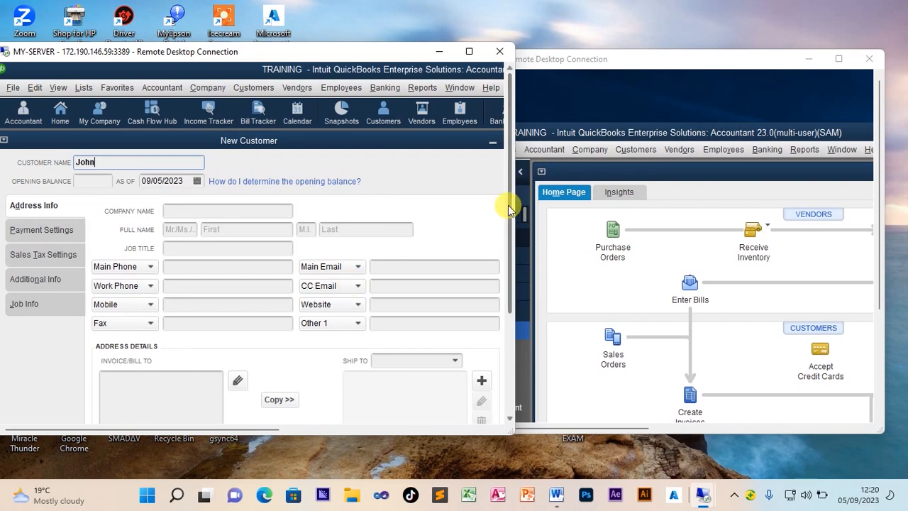
pyautogui.doubleClick(574, 59)
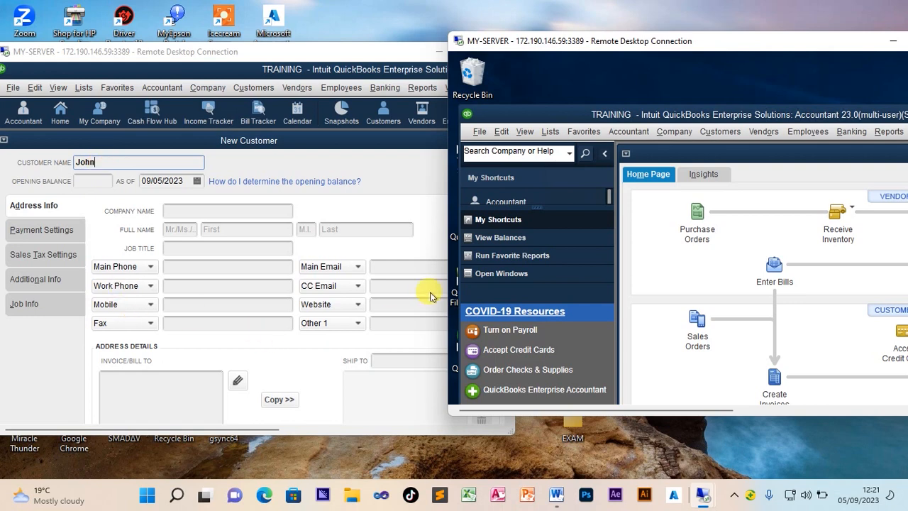
pyautogui.click(436, 144)
pyautogui.moveTo(504, 206); pyautogui.dragTo(505, 305)
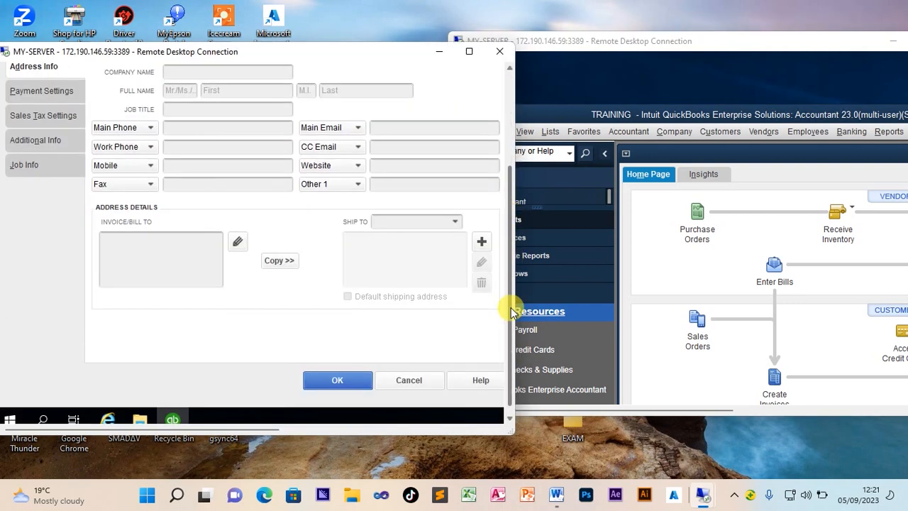
pyautogui.click(337, 381)
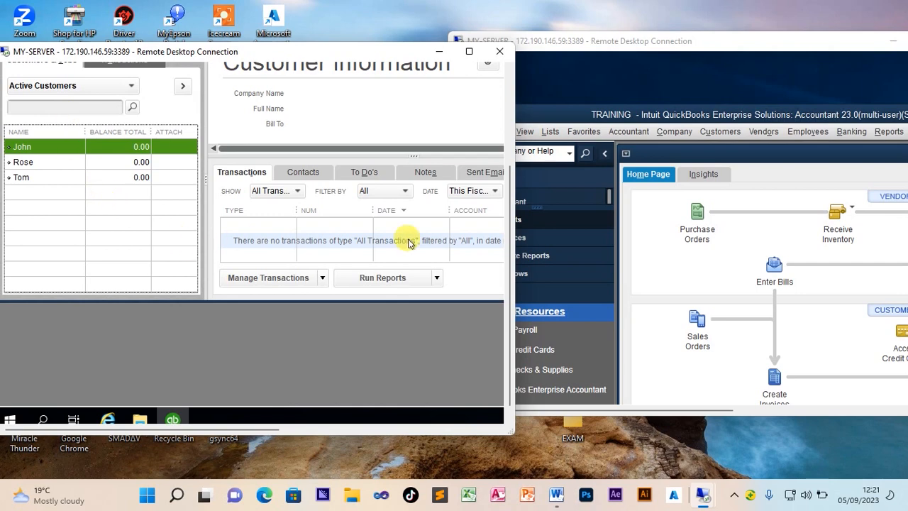
# - Open the Customer Center in the non-Admin session to check its customer list
pyautogui.click(718, 133)
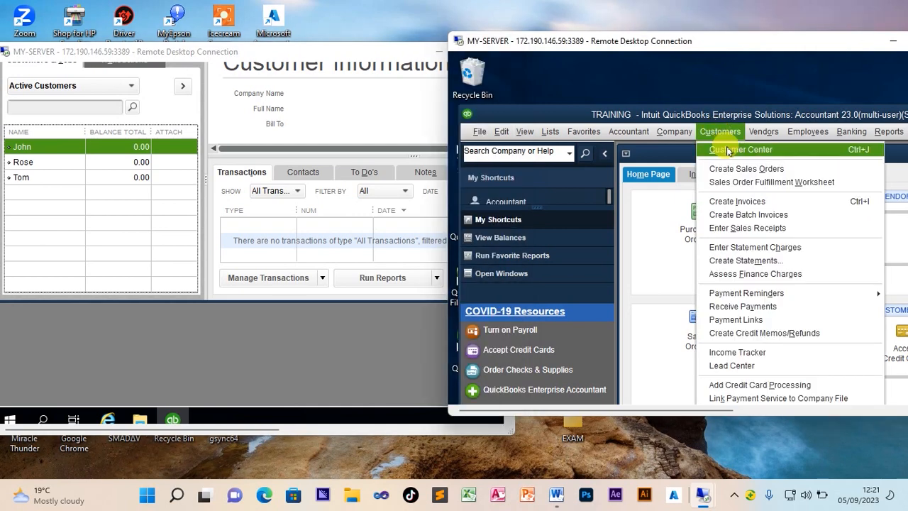
pyautogui.click(728, 150)
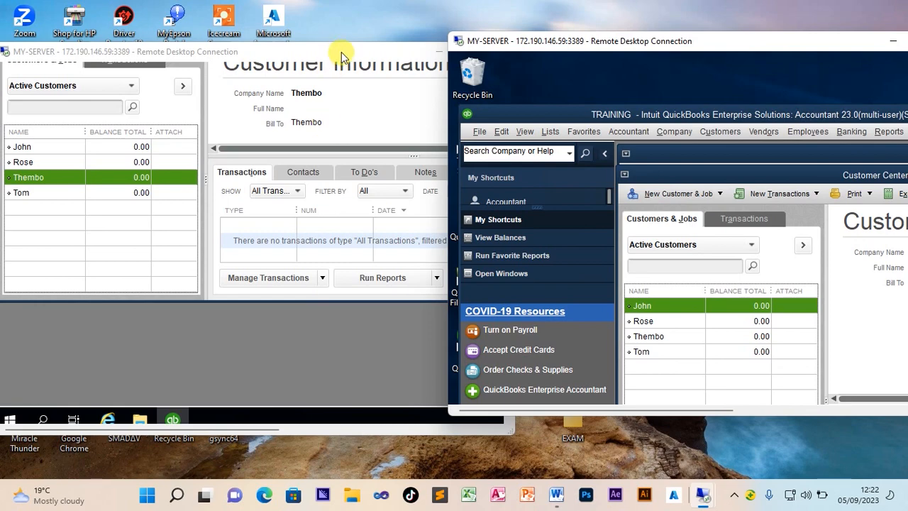
# - Open the Item List in the Admin session
pyautogui.click(332, 354)
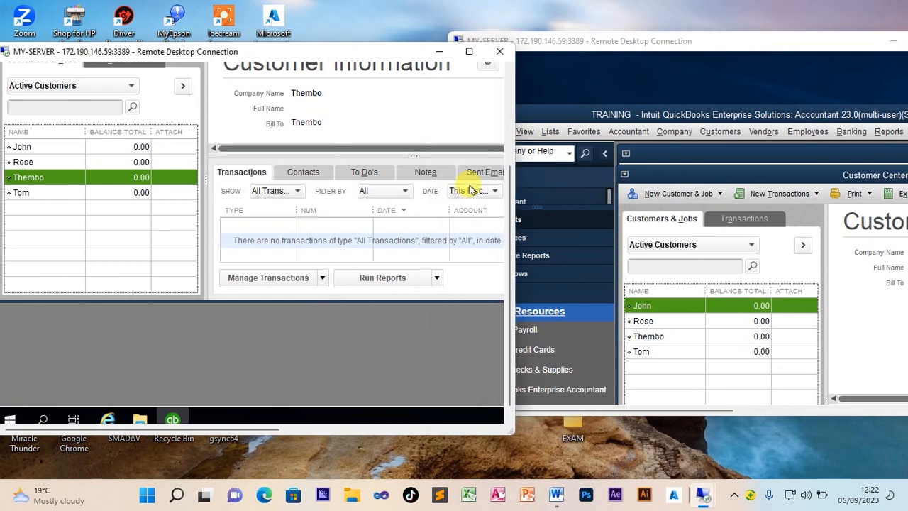
pyautogui.moveTo(506, 243); pyautogui.dragTo(509, 135)
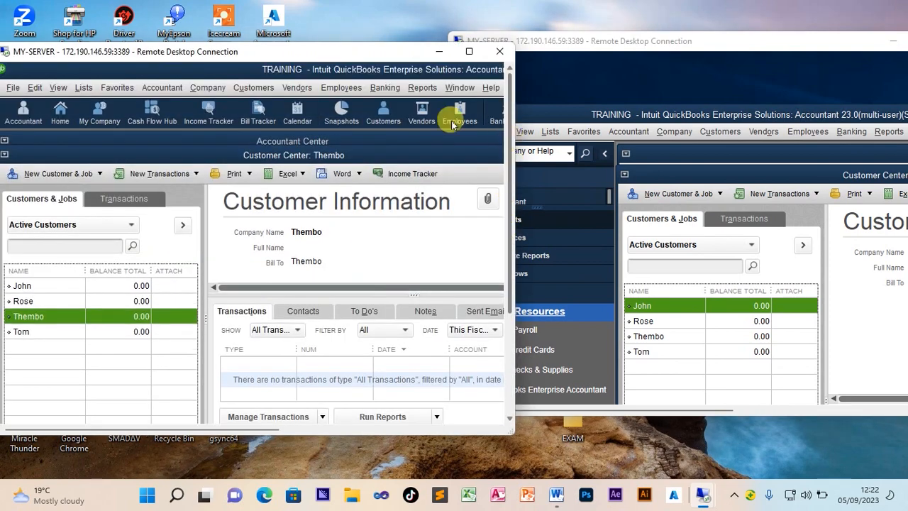
pyautogui.click(83, 88)
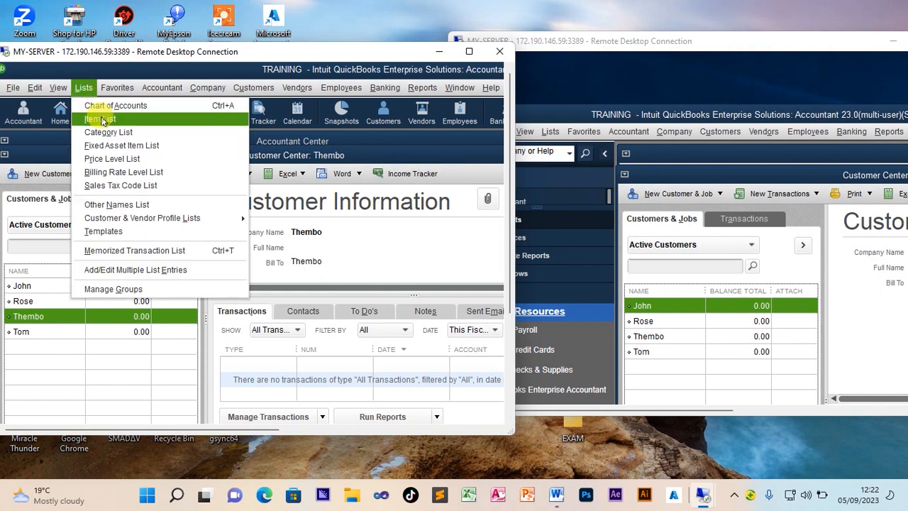
pyautogui.click(101, 118)
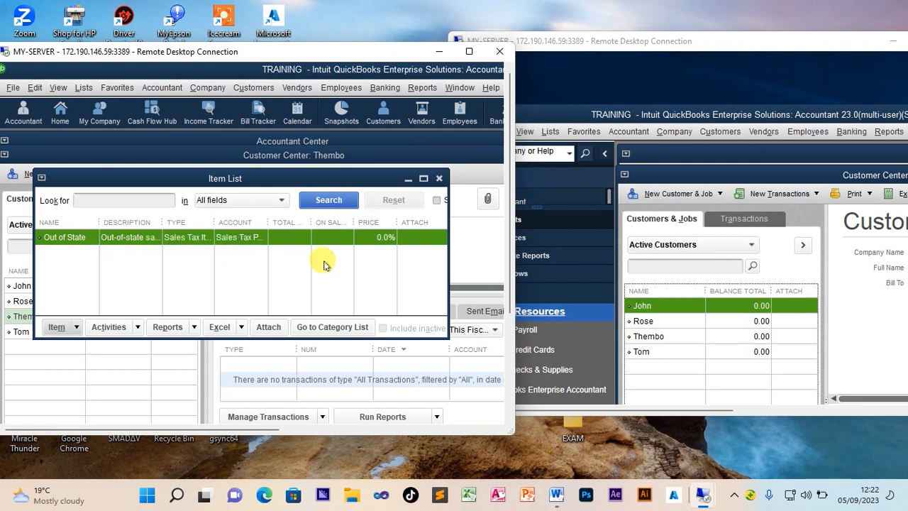
# - View the Item List in the non-Admin session, moving its window into view, and close it
pyautogui.click(550, 131)
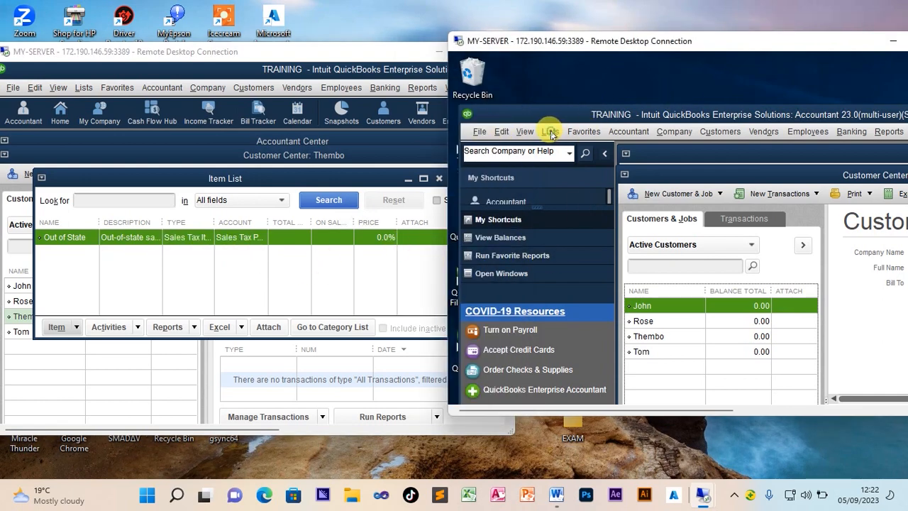
pyautogui.click(571, 163)
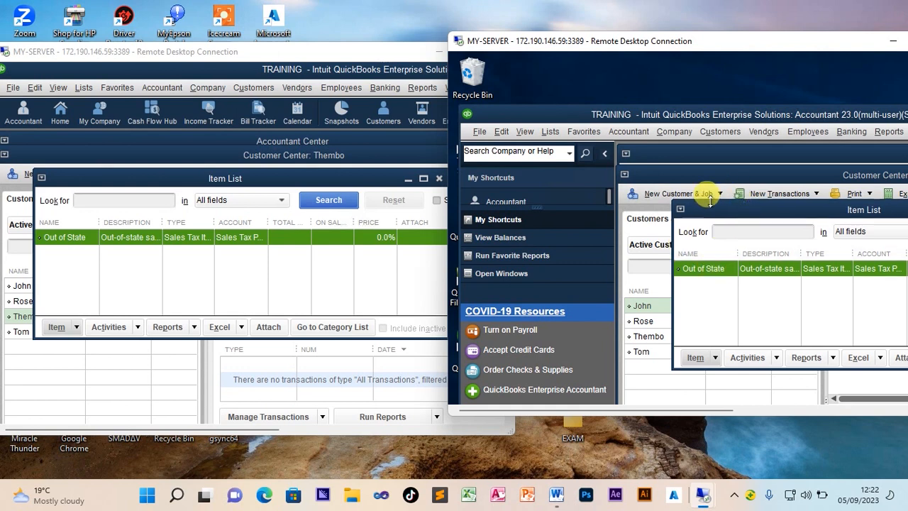
pyautogui.moveTo(691, 207); pyautogui.dragTo(573, 199)
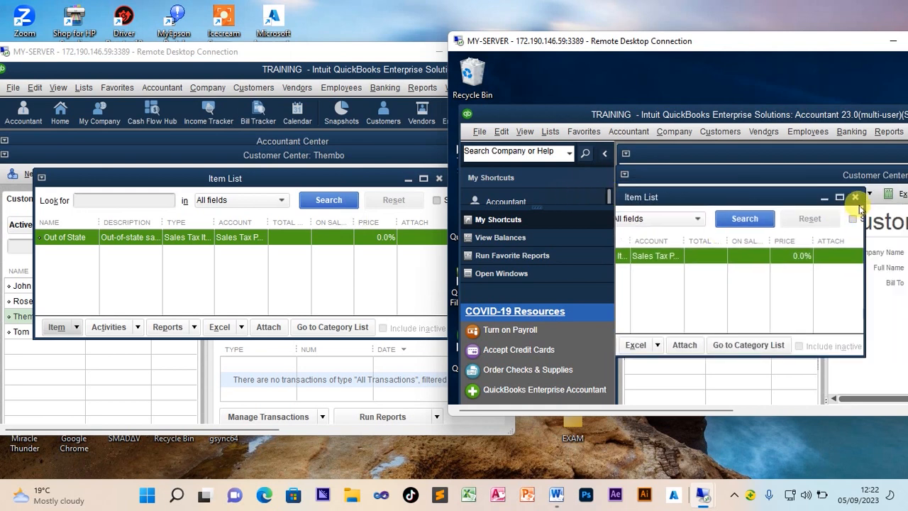
pyautogui.click(874, 200)
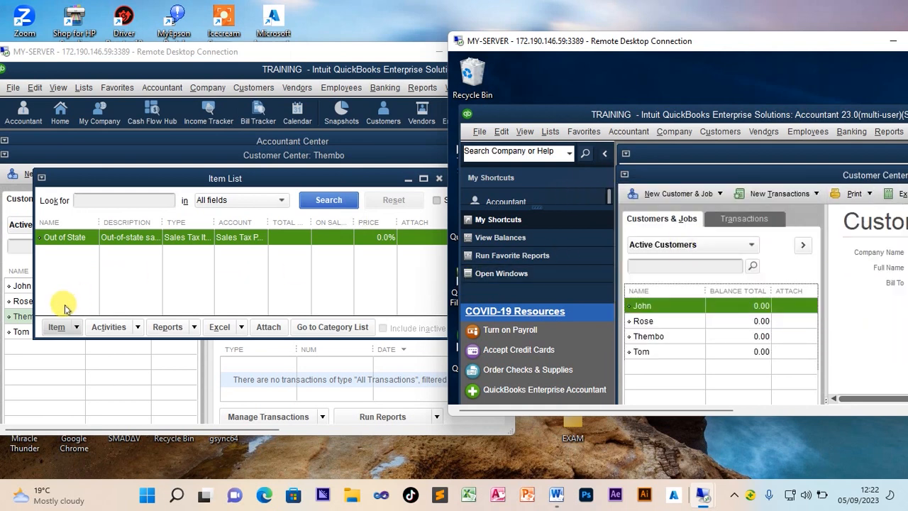
# - Start a new Inventory Part item in the Admin session and name it Rice
pyautogui.click(64, 331)
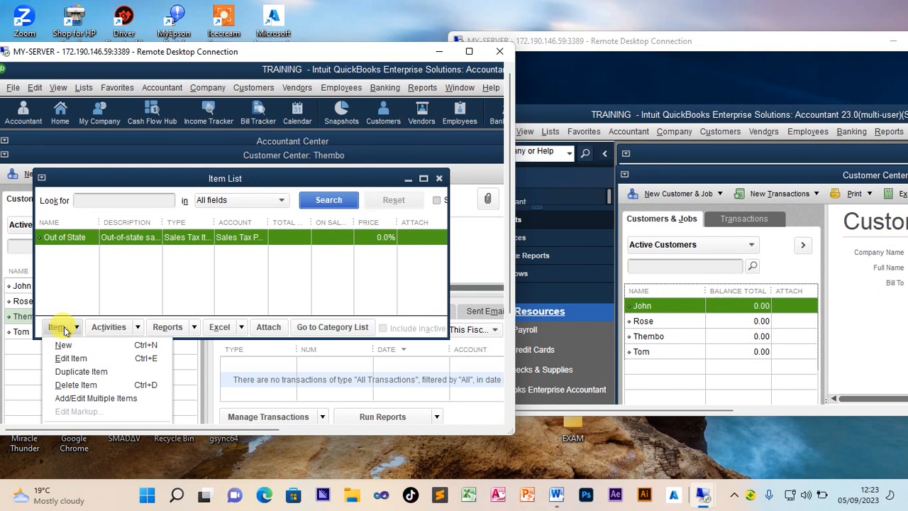
pyautogui.click(65, 345)
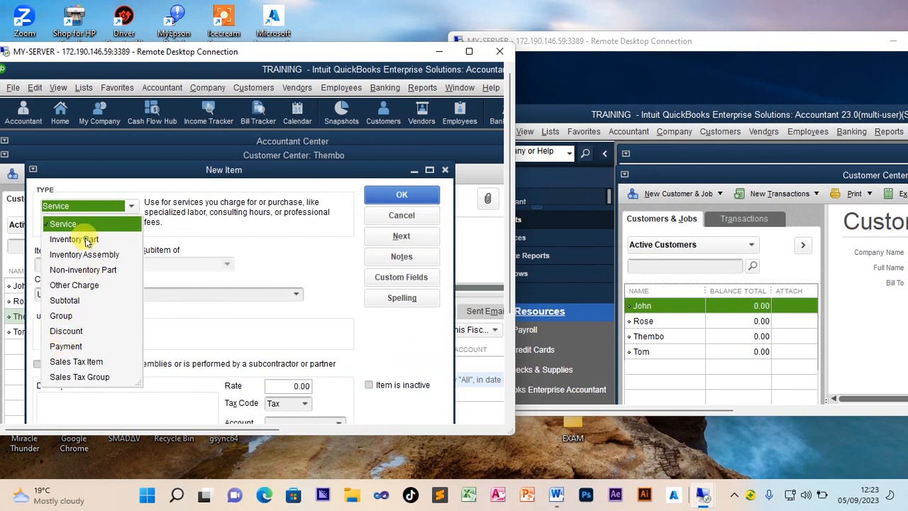
pyautogui.click(86, 241)
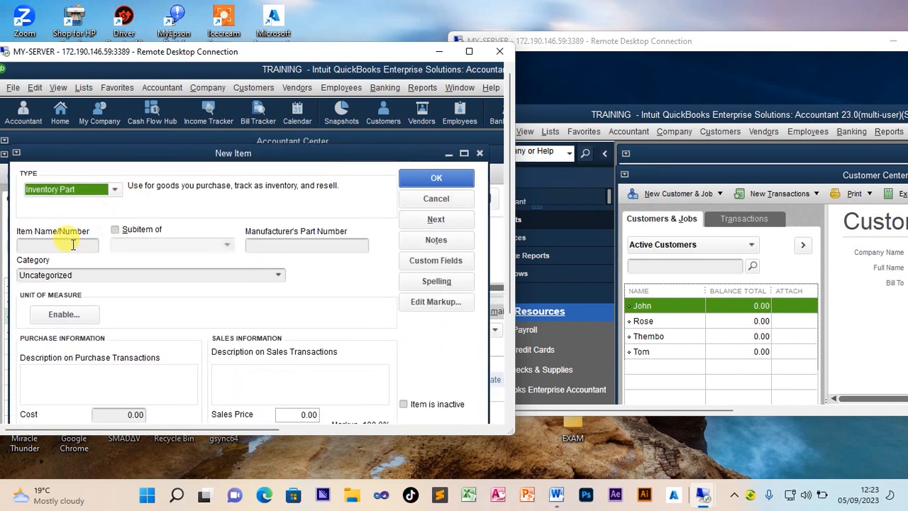
pyautogui.click(73, 244)
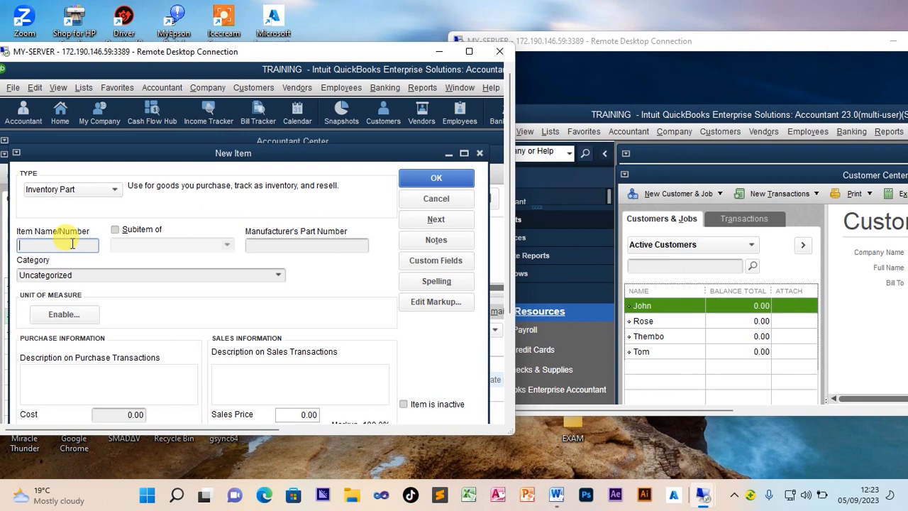
pyautogui.write('Ric')
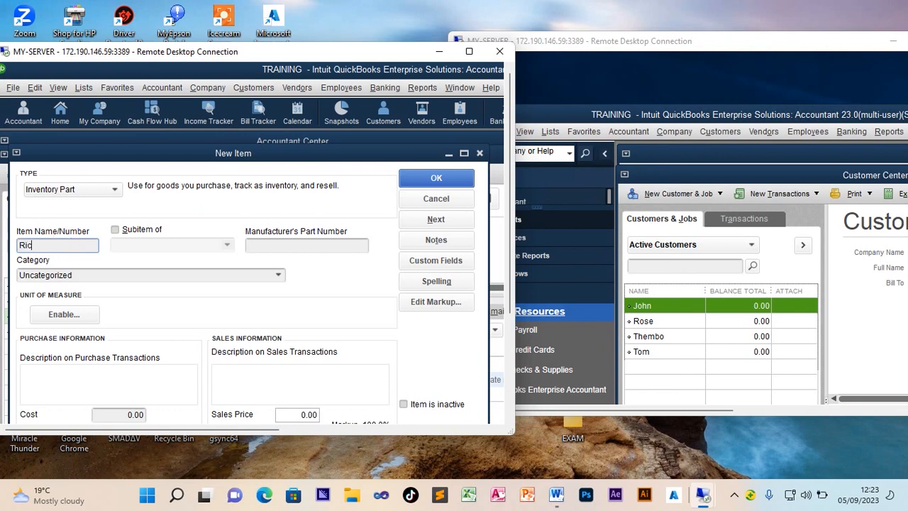
pyautogui.write('e')
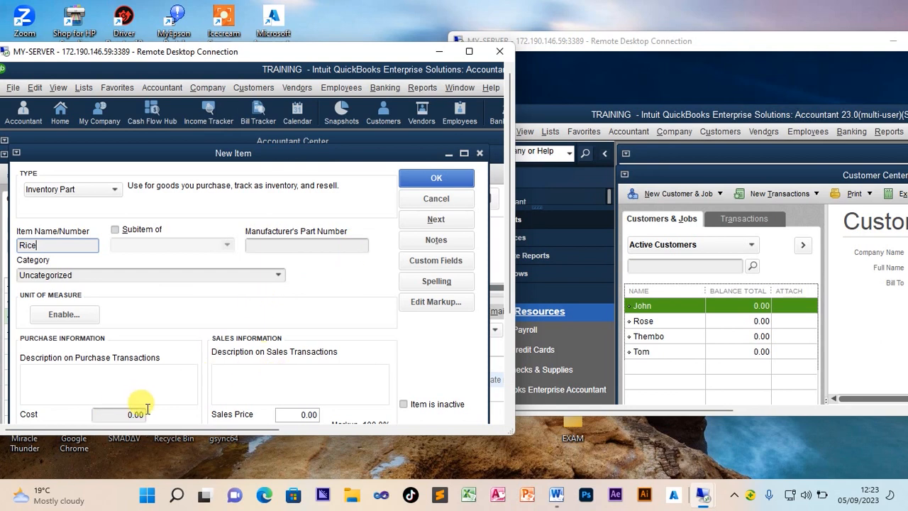
# - Set the Rice item's cost to 60,000 and its sales price to 7,000
pyautogui.click(125, 415)
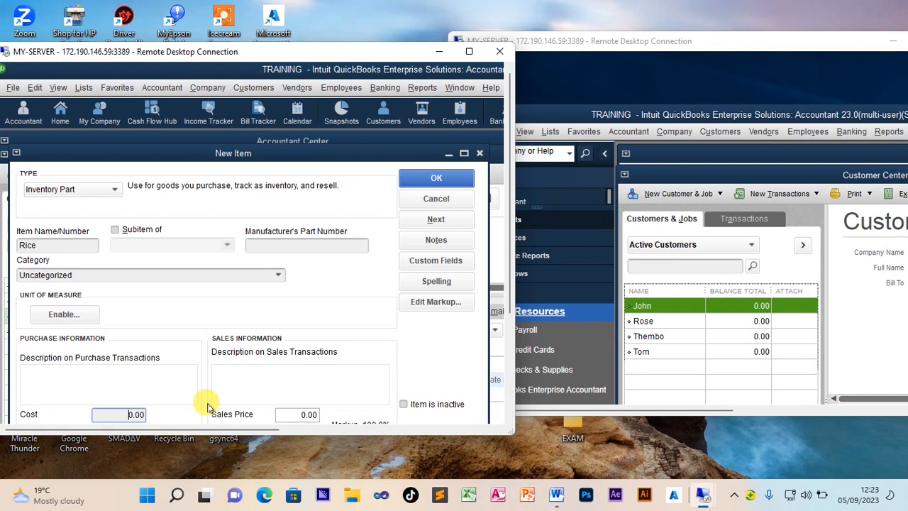
pyautogui.write('6000')
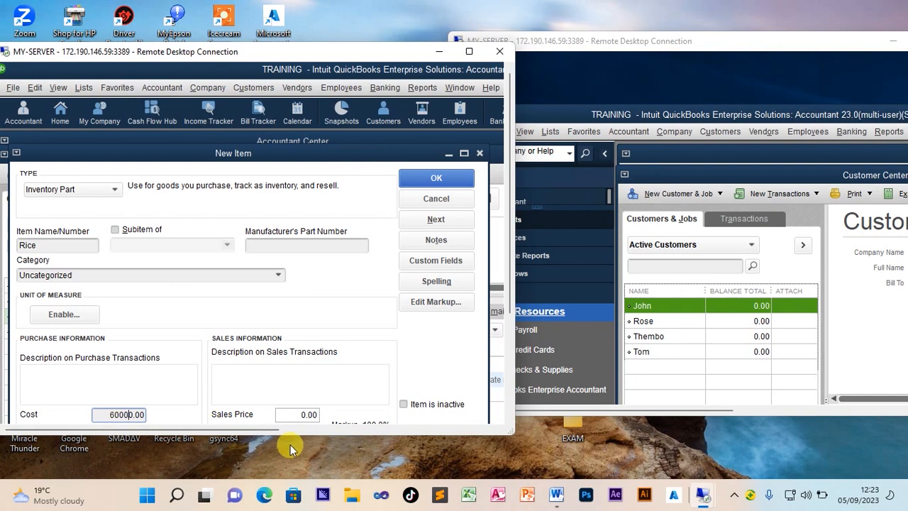
pyautogui.click(290, 415)
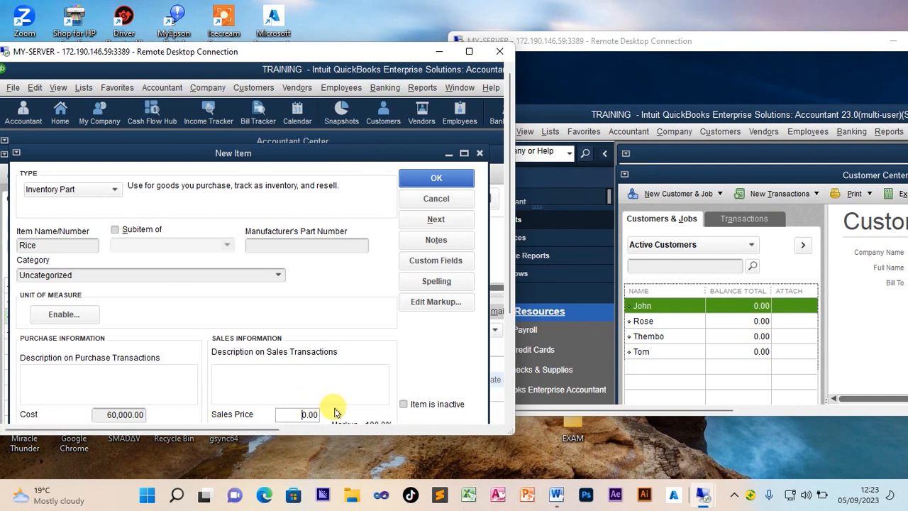
pyautogui.write('7000')
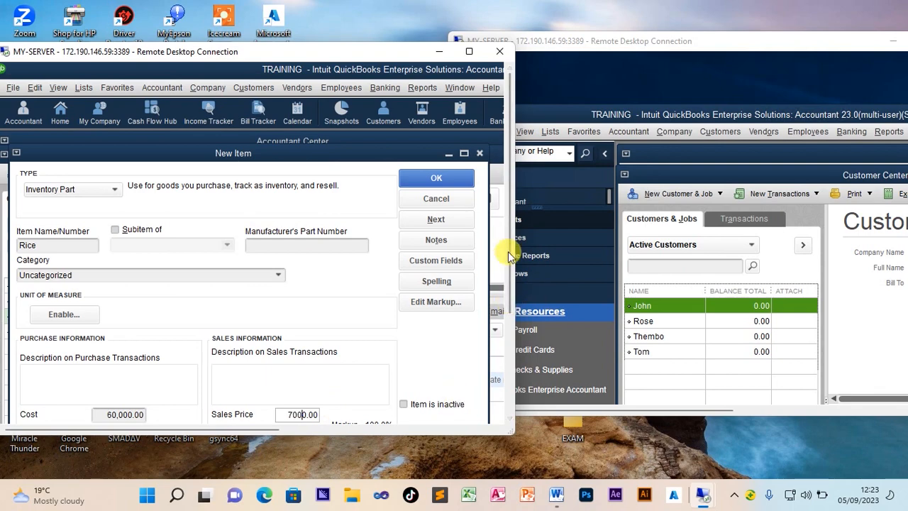
# - Enter Rice as the income account of the new inventory item
pyautogui.moveTo(506, 271); pyautogui.dragTo(513, 342)
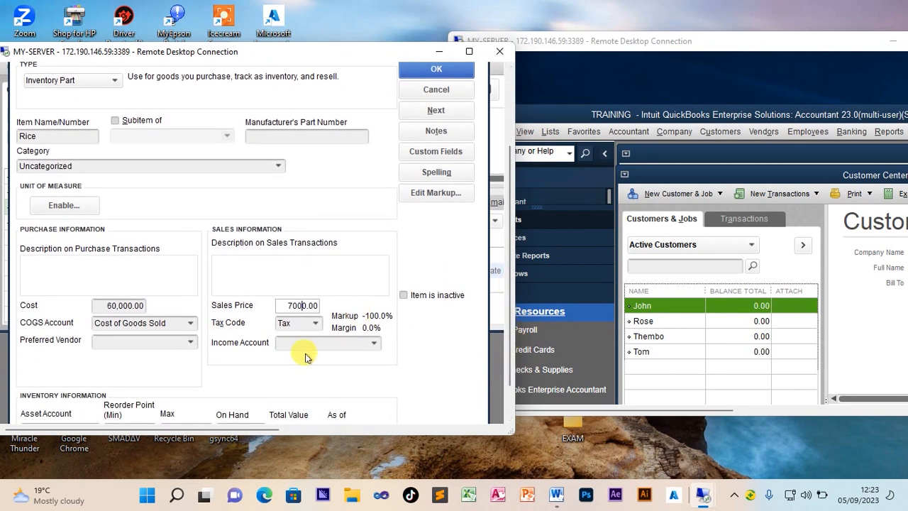
pyautogui.click(342, 345)
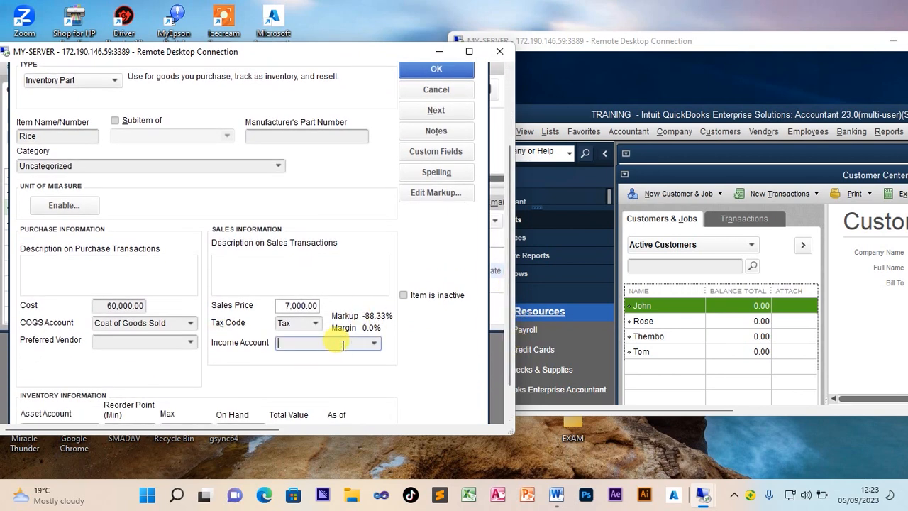
pyautogui.write('Rice')
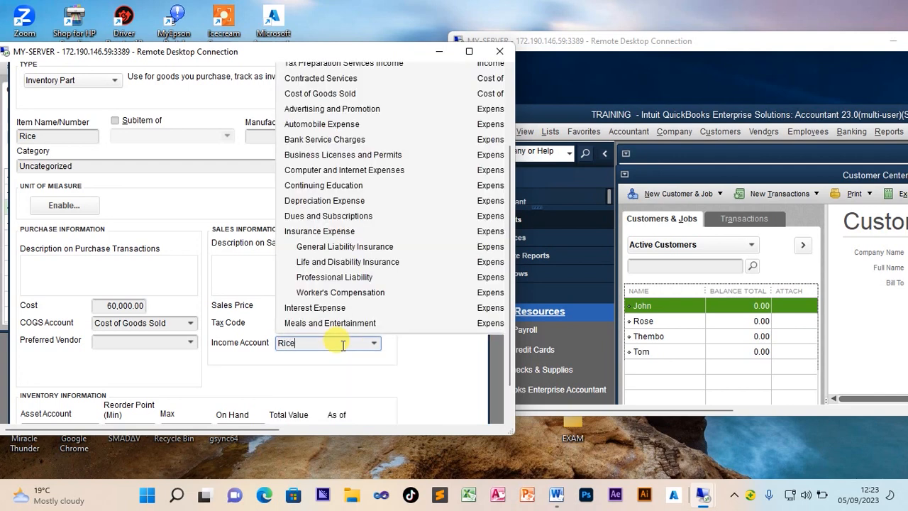
pyautogui.click(392, 370)
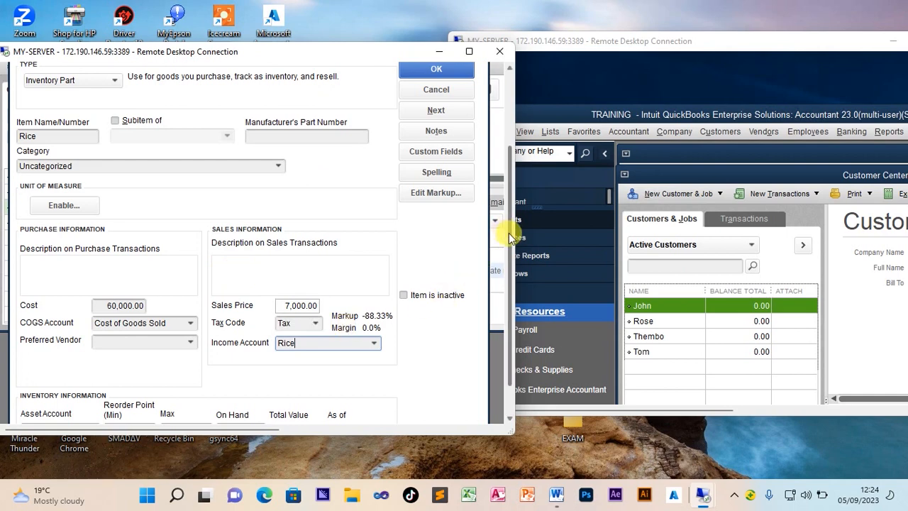
# - Set up Rice as a new account of type Income and save the Rice inventory item
pyautogui.moveTo(509, 234); pyautogui.dragTo(510, 260)
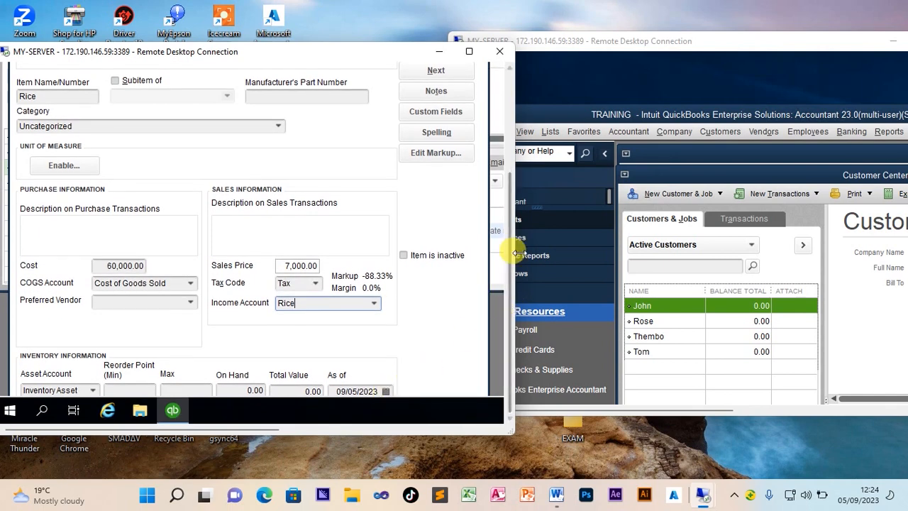
pyautogui.moveTo(512, 239); pyautogui.dragTo(516, 192)
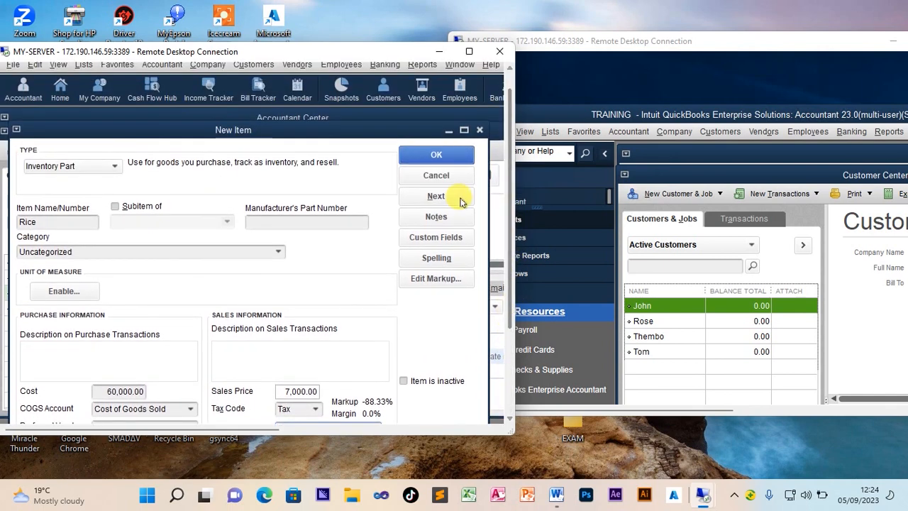
pyautogui.click(457, 152)
pyautogui.click(416, 203)
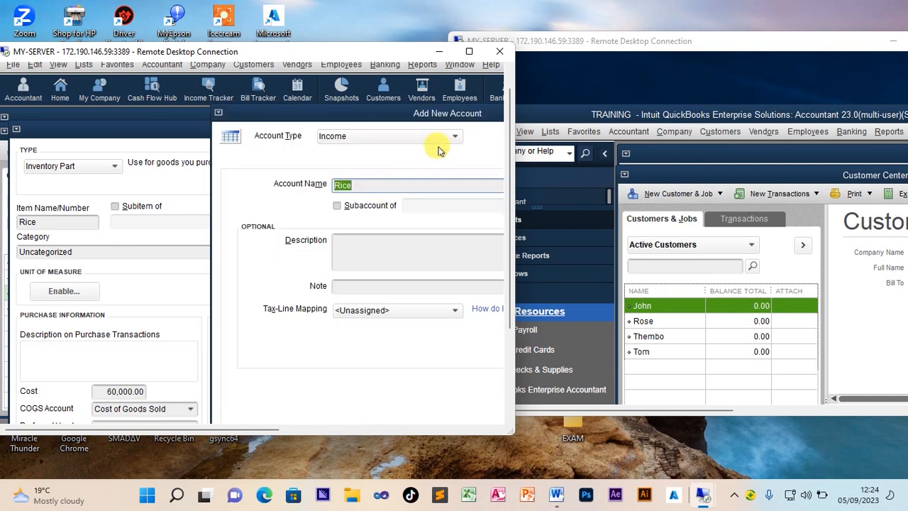
pyautogui.moveTo(440, 117); pyautogui.dragTo(146, 121)
pyautogui.moveTo(191, 96); pyautogui.dragTo(189, 93)
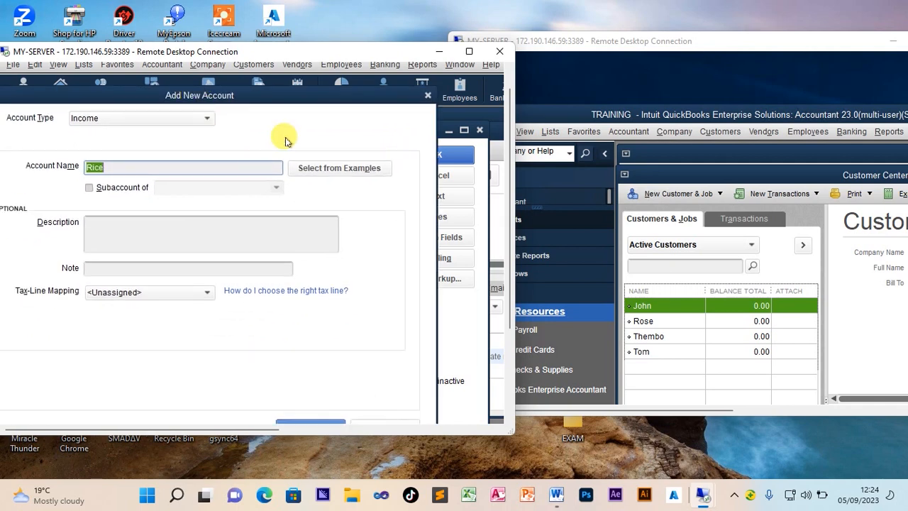
pyautogui.moveTo(509, 255); pyautogui.dragTo(510, 292)
pyautogui.click(324, 381)
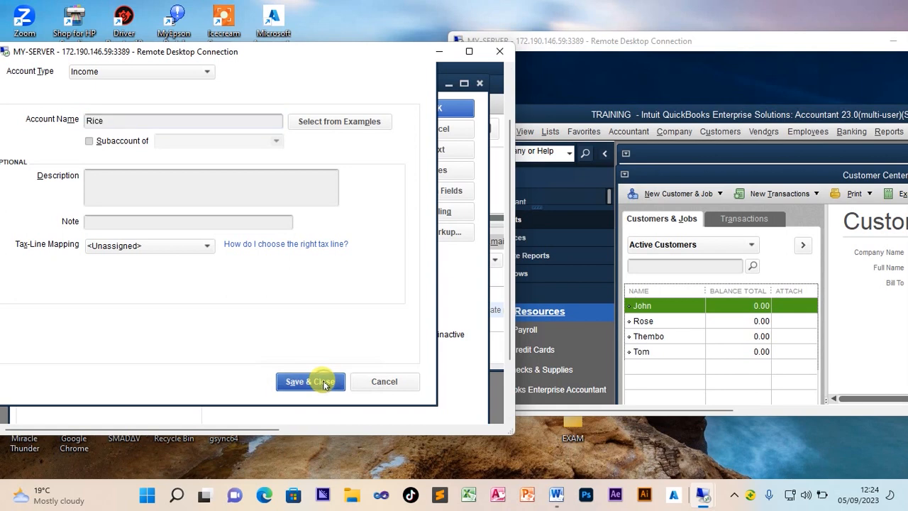
pyautogui.click(441, 109)
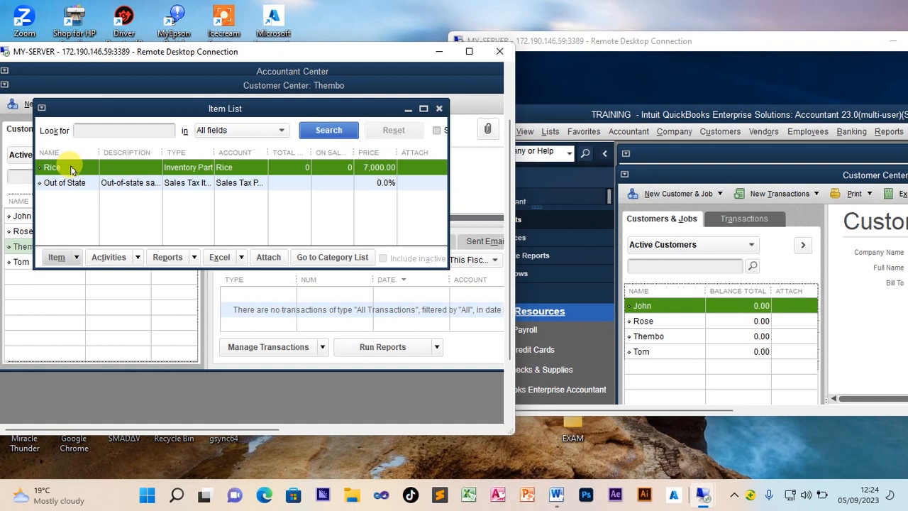
# - Open the Item List in the non-Admin session and move the Admin session window beside it to compare the items
pyautogui.click(602, 44)
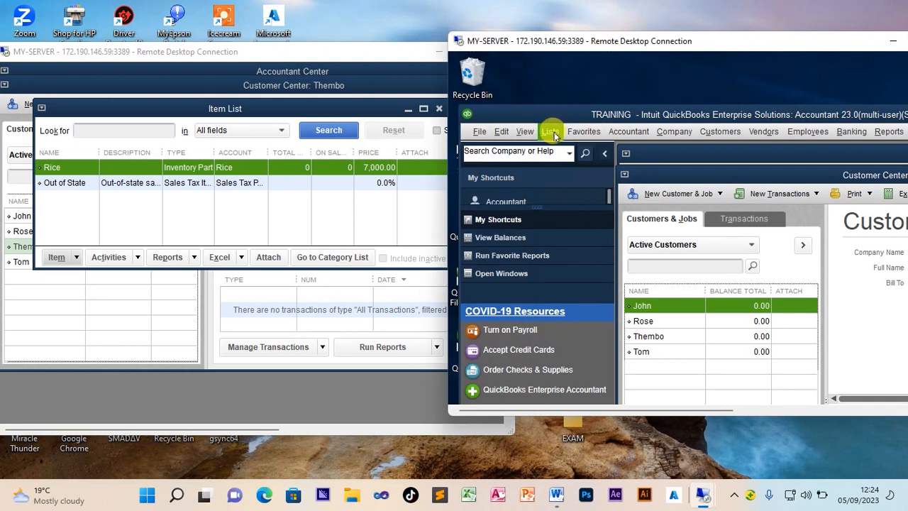
pyautogui.click(551, 133)
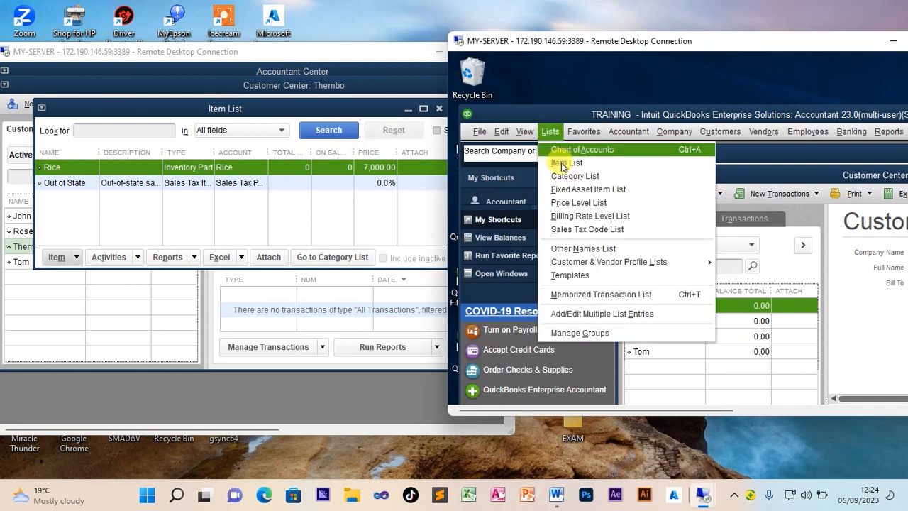
pyautogui.click(562, 163)
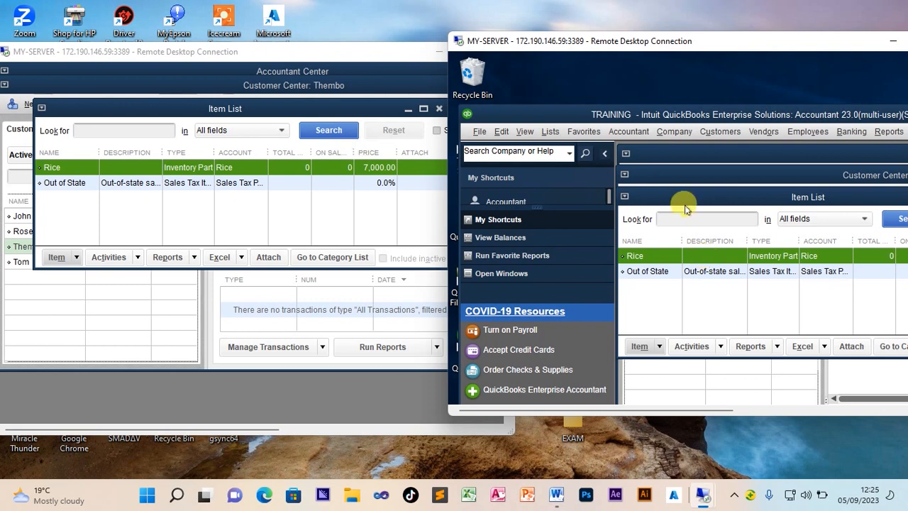
pyautogui.moveTo(395, 51); pyautogui.dragTo(325, 44)
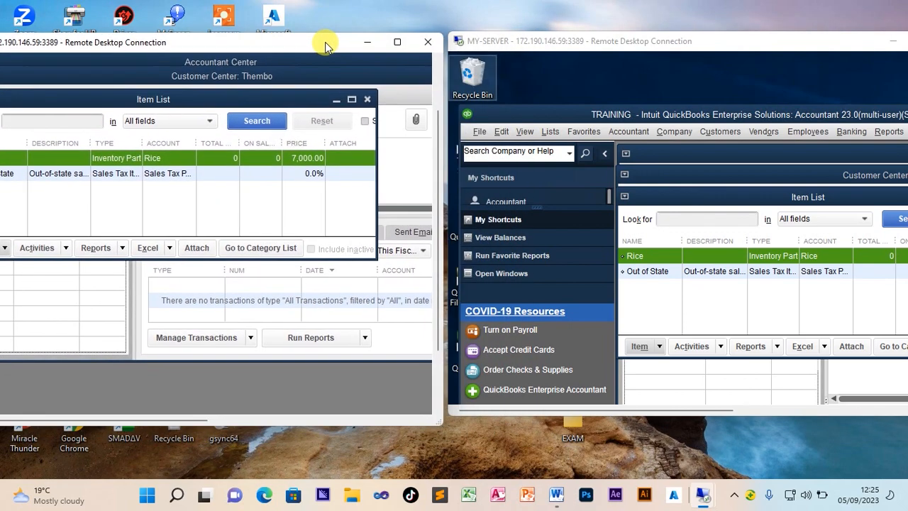